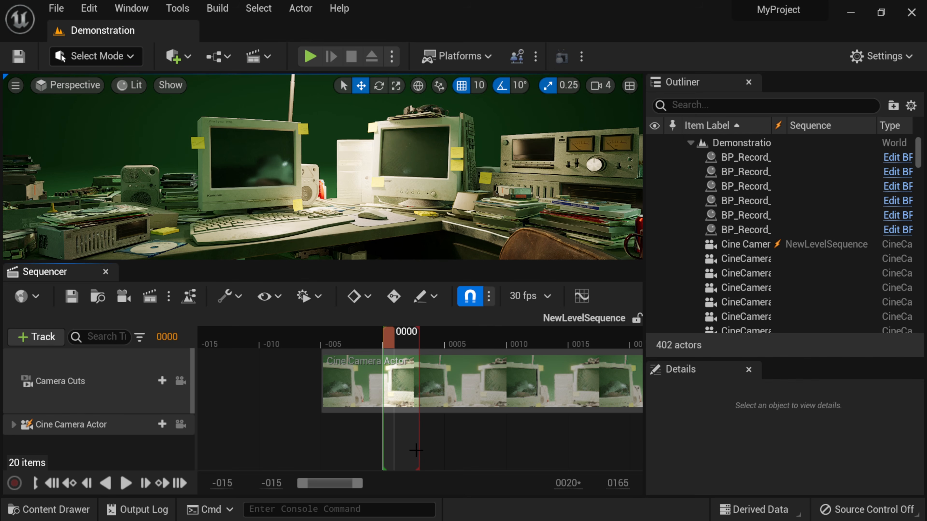
Select the Cine Camera Actor track in NewLevelSequence and open the Edit menu
left_click(82, 430)
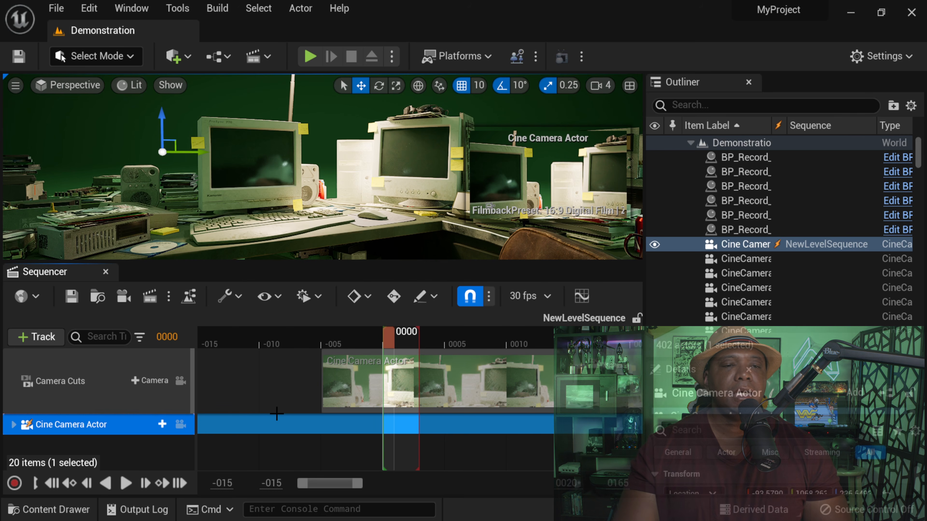
left_click(81, 10)
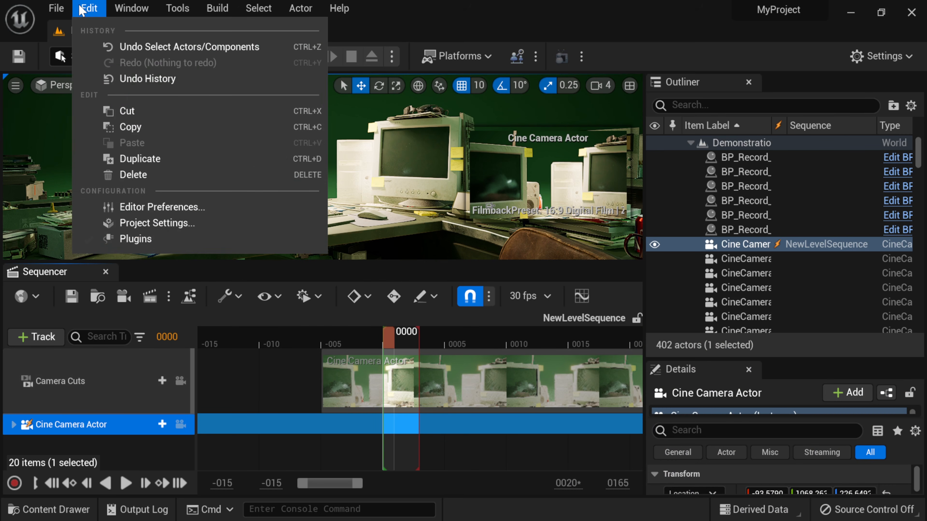
left_click(135, 238)
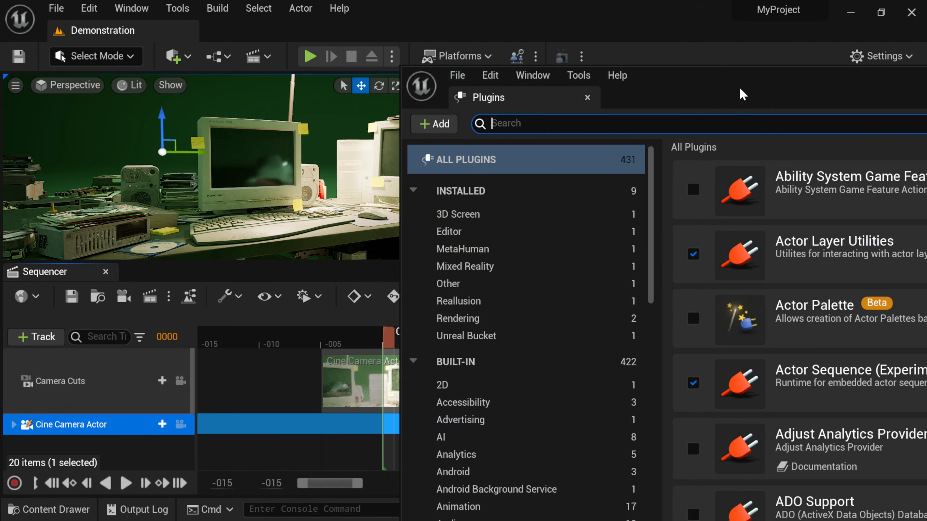
left_click_drag(692, 90, 317, 40)
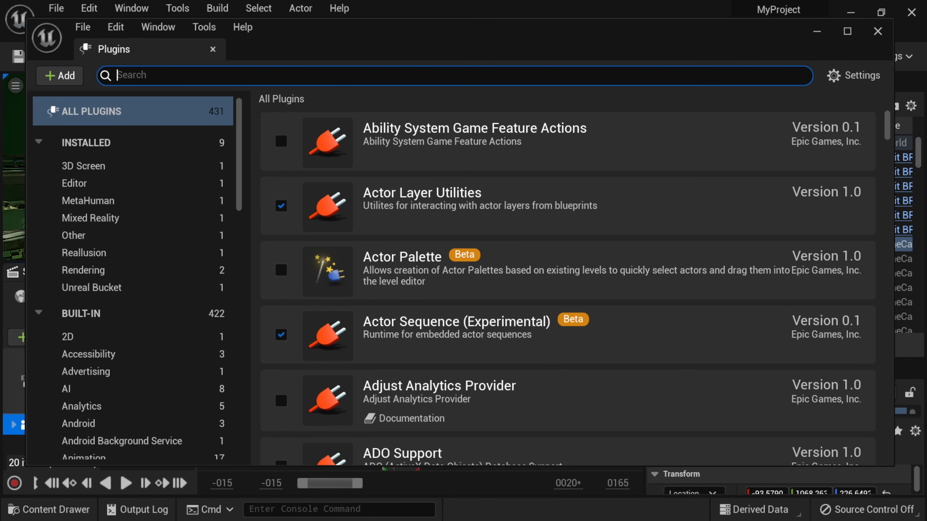
type("tr")
key("BackSpace")
type("nder")
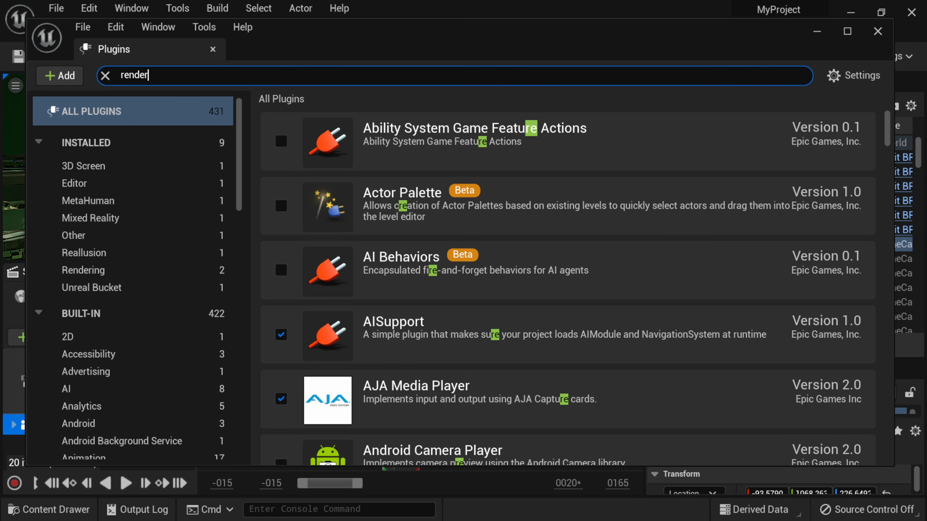
scroll(516, 272, "down", 5)
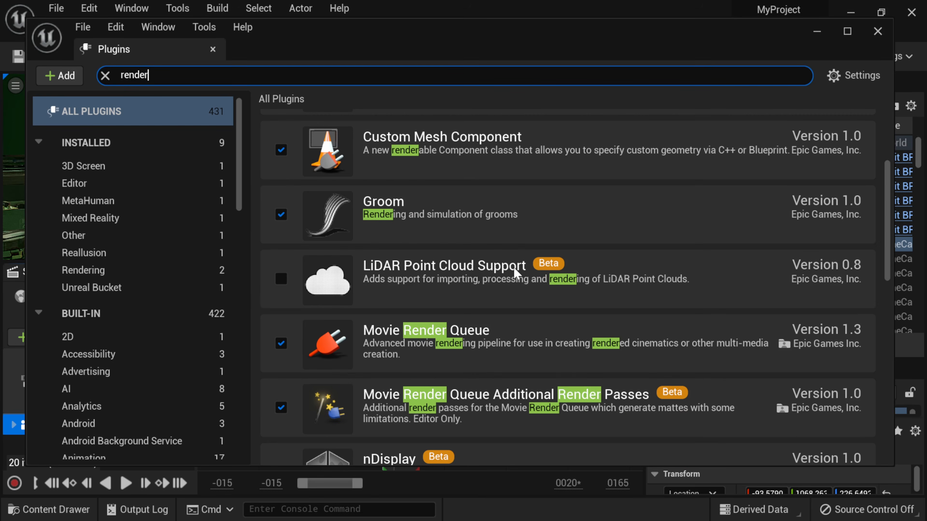
scroll(514, 273, "down", 1)
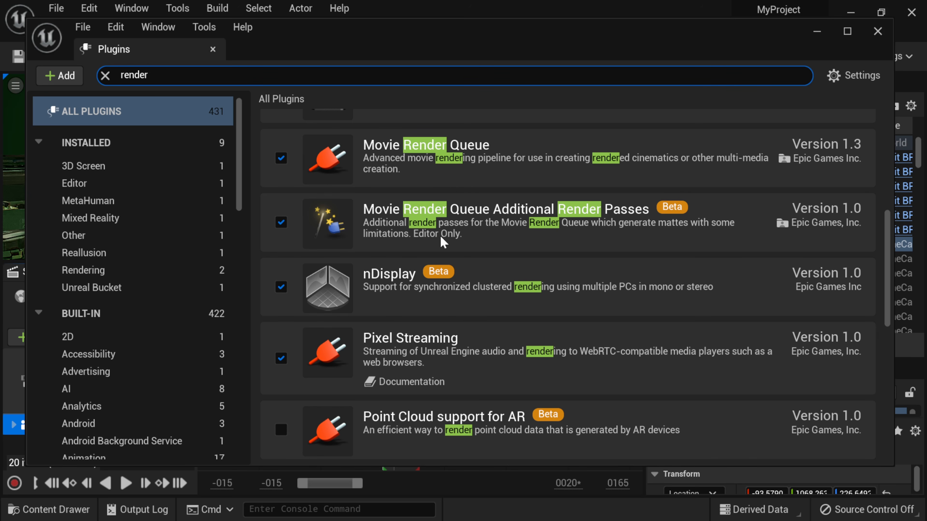
left_click(877, 31)
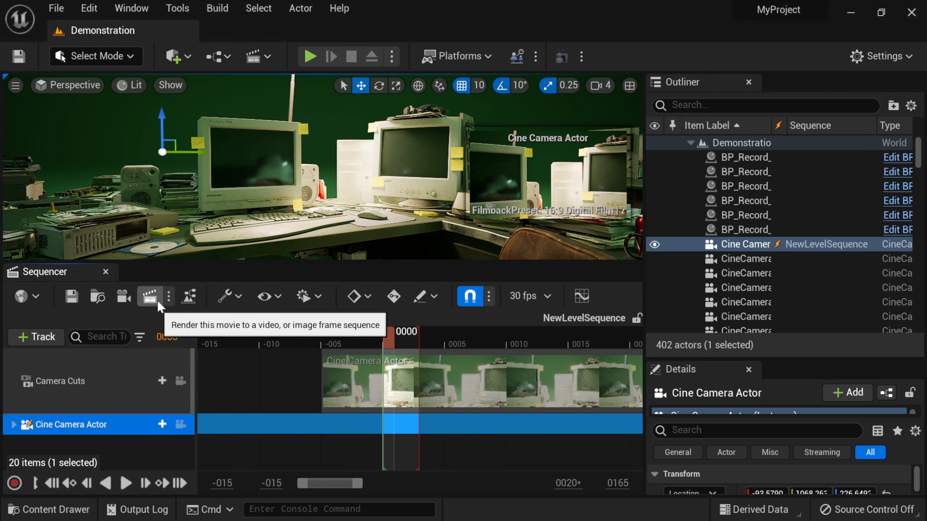
Queue the sequence in Movie Render Queue and delete Deferred Rendering from its Unsaved Config
left_click(150, 296)
left_click_drag(521, 108, 368, 56)
left_click(259, 122)
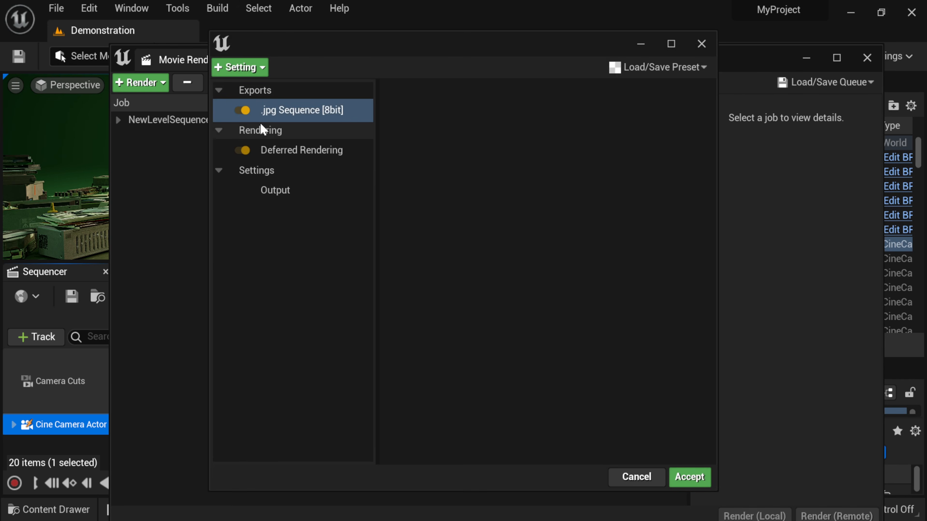
left_click_drag(311, 51, 479, 195)
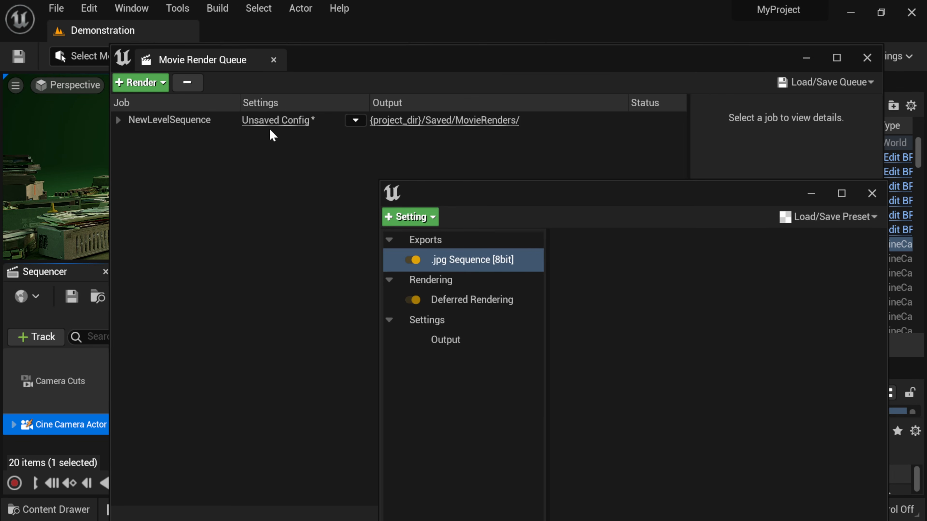
left_click_drag(554, 195, 329, 68)
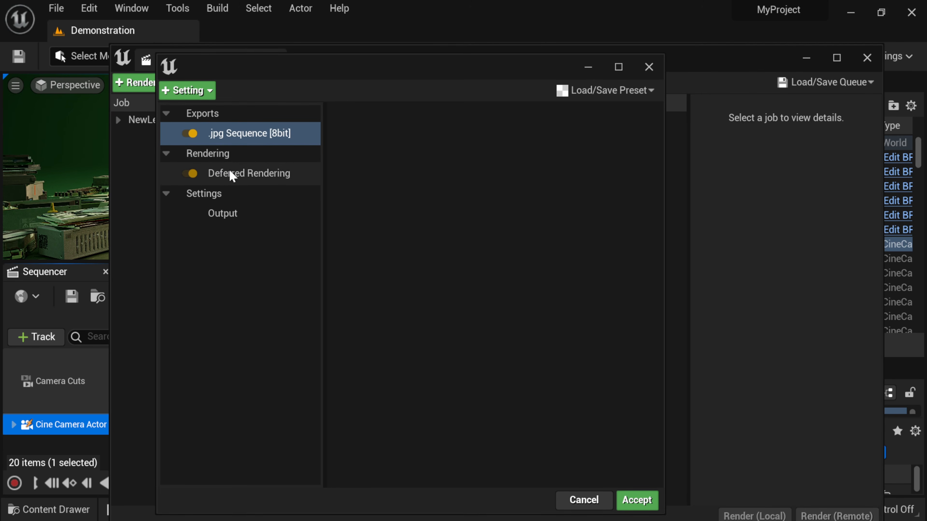
left_click(229, 174)
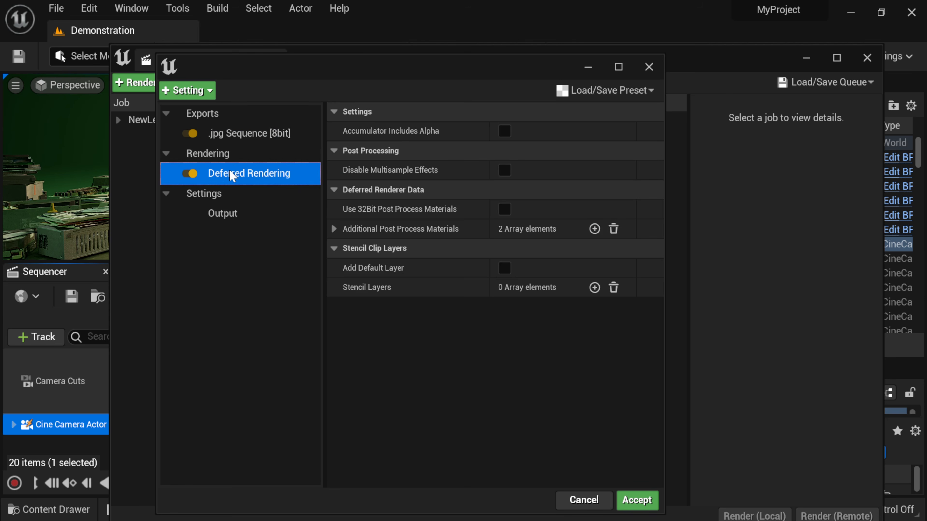
key("Delete")
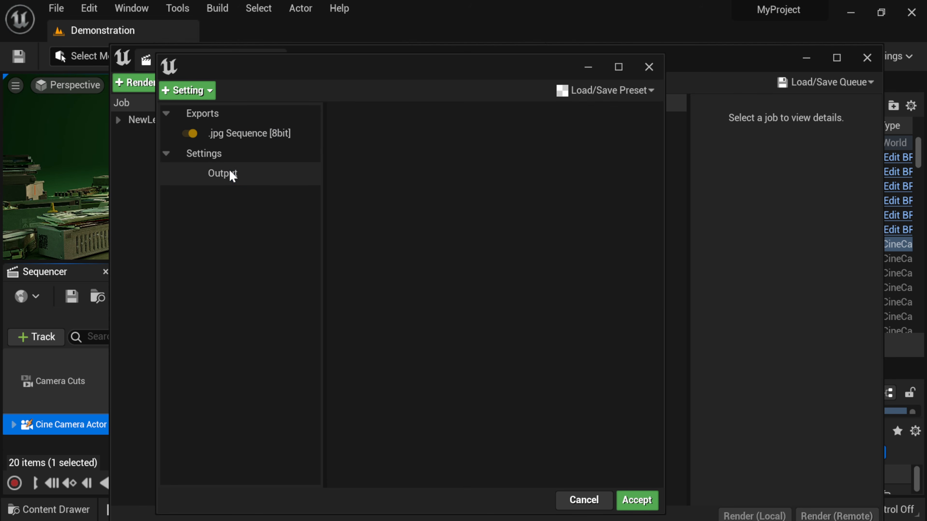
Add the Panoramic Rendering setting, with 8 horizontal and 3 vertical steps, to the job
left_click(187, 90)
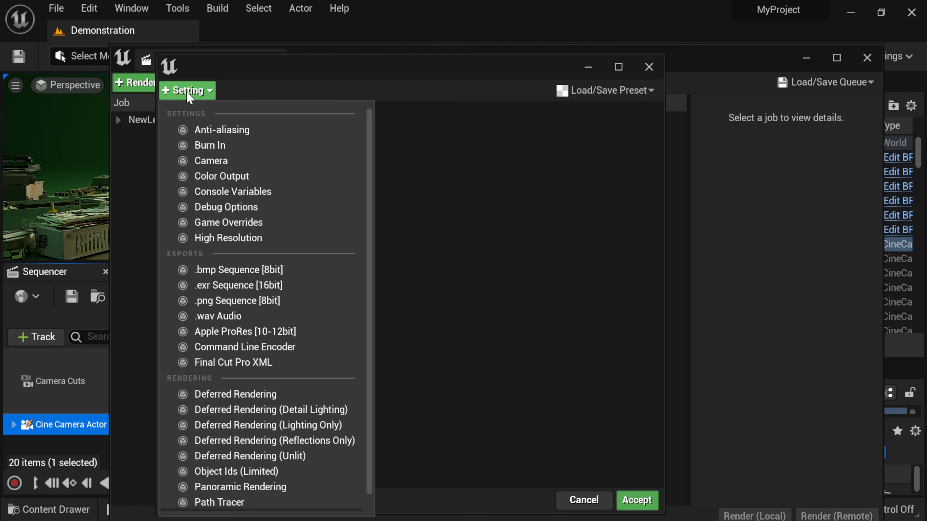
scroll(300, 331, "down", 1)
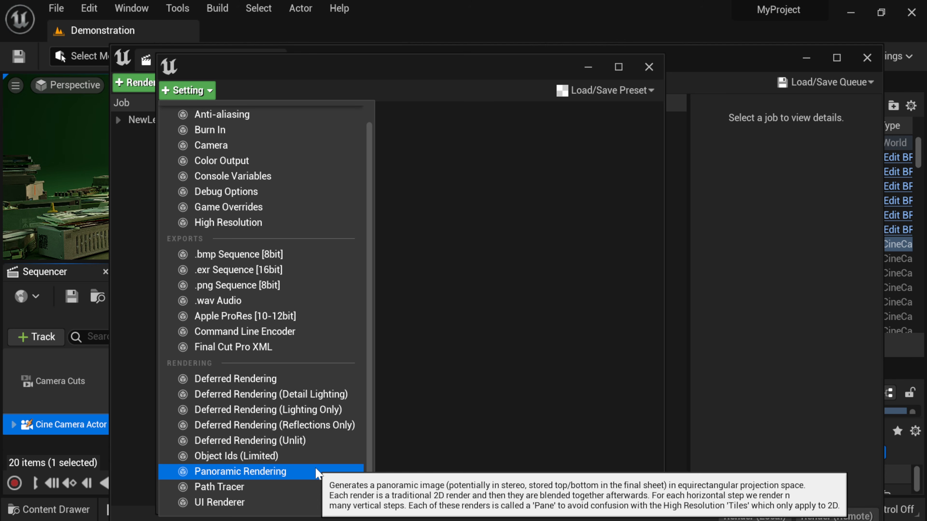
left_click(316, 471)
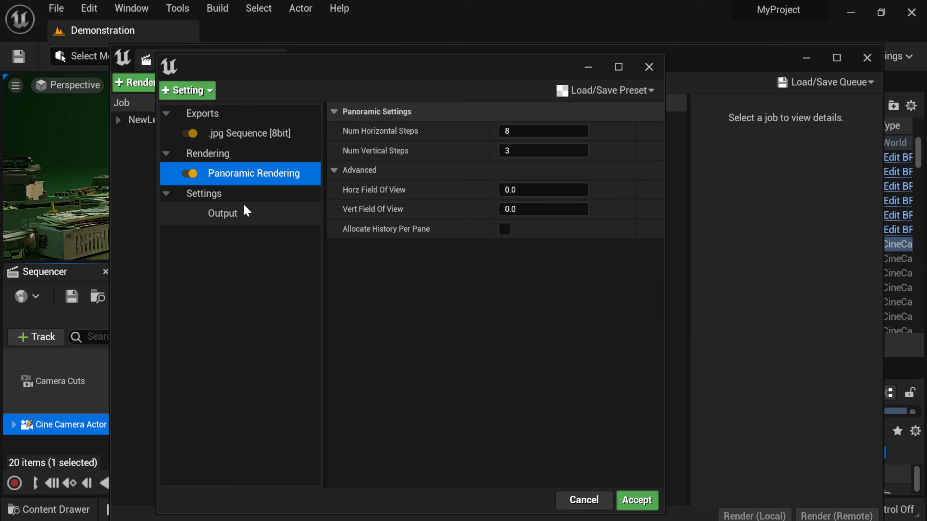
Output to a new Desktop folder 'Tut Render' and set the resolution to 4096 × 2048
left_click(221, 214)
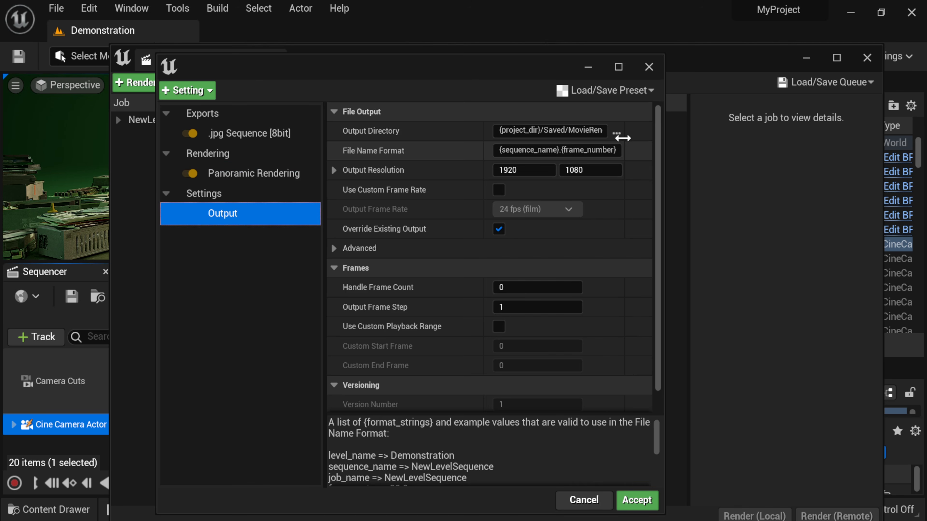
left_click(617, 133)
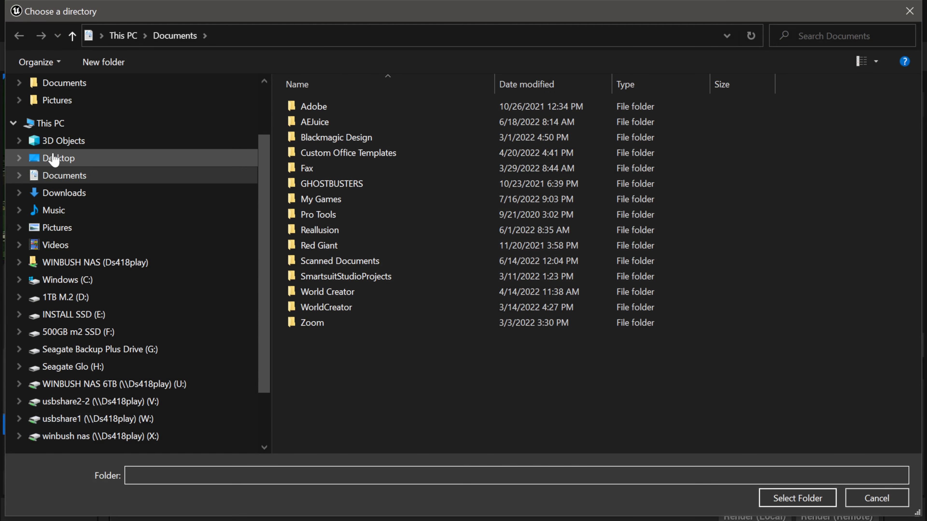
left_click(59, 158)
left_click(103, 62)
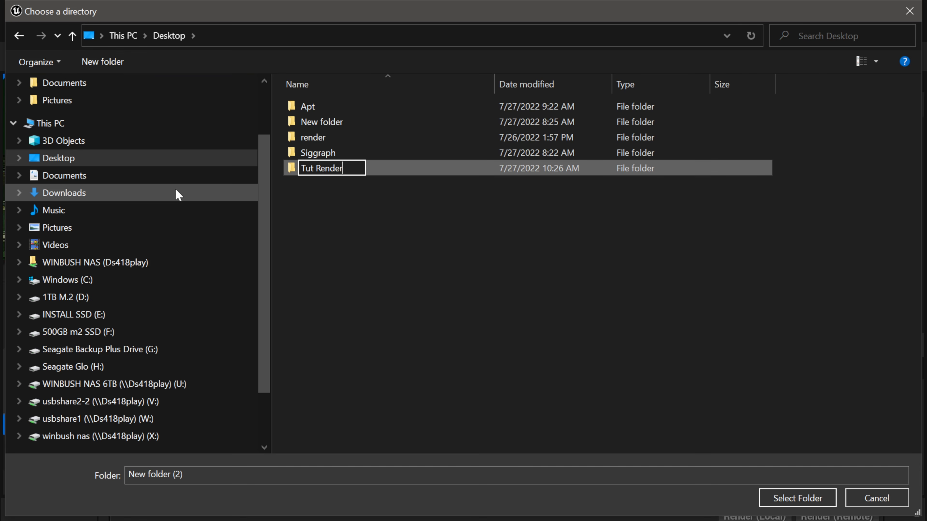
type("Tut Render")
key("Return")
double_click(321, 169)
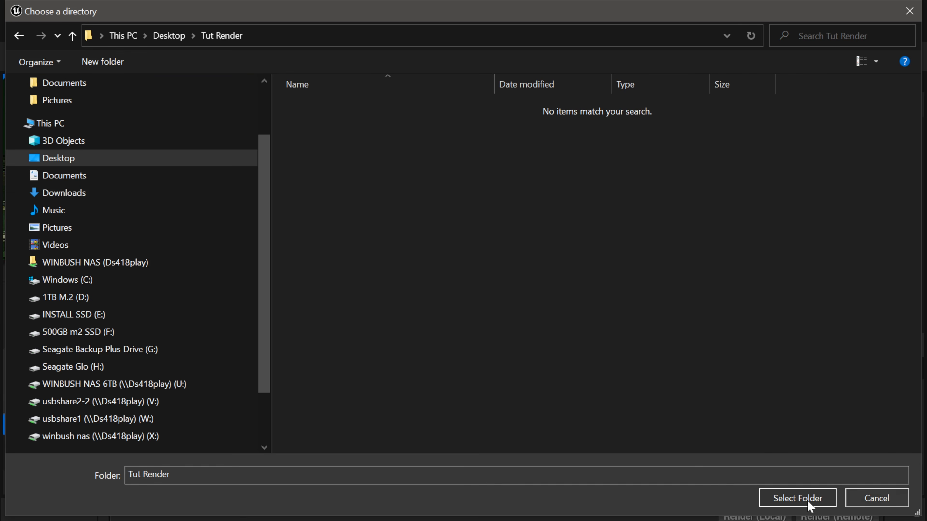
left_click(790, 503)
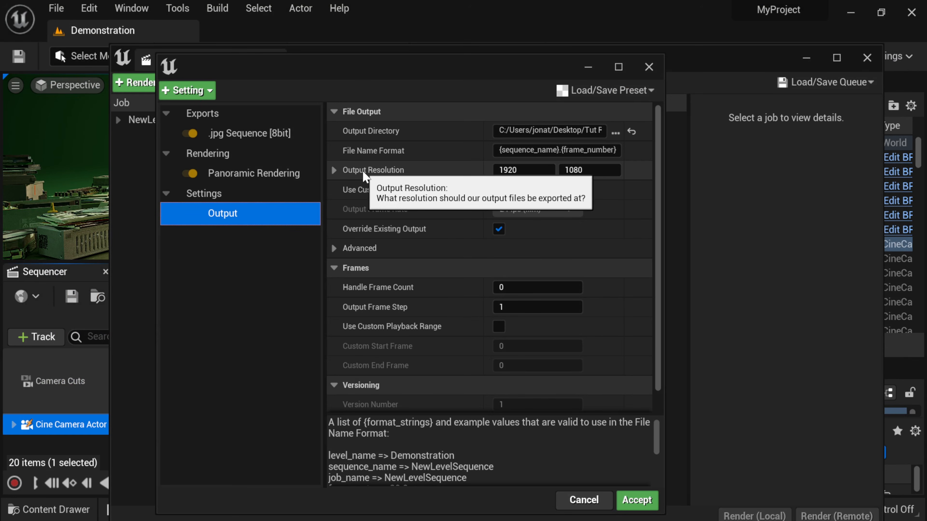
left_click(516, 170)
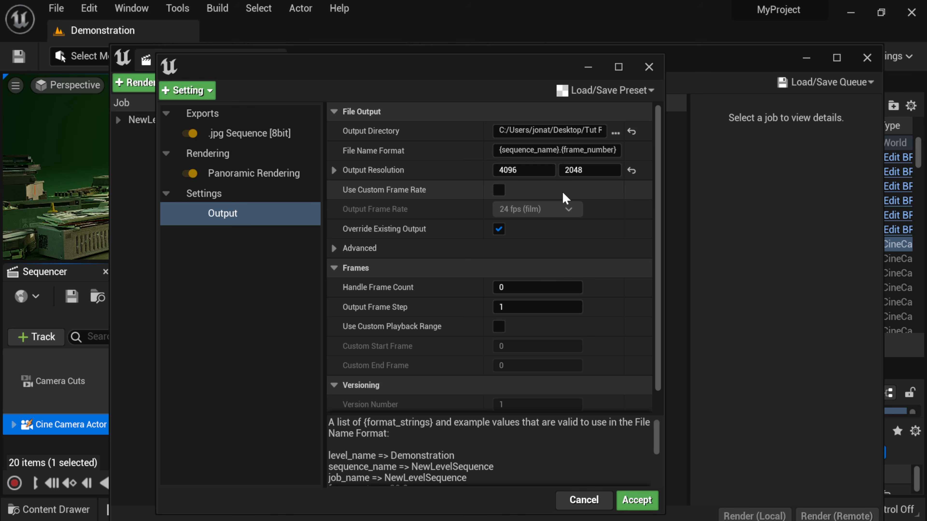
Accept the panoramic settings and render the job locally
left_click(637, 500)
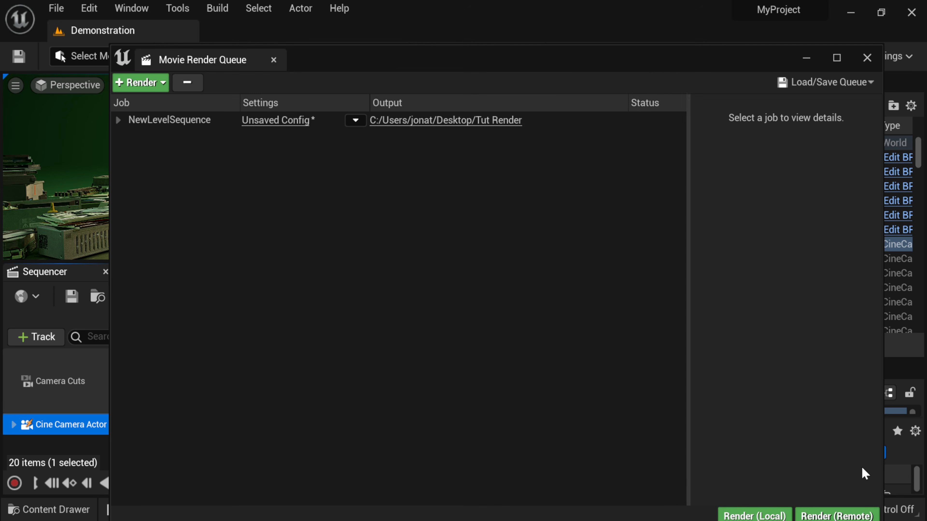
left_click_drag(111, 45, 275, 110)
left_click_drag(491, 127, 381, 49)
left_click(663, 436)
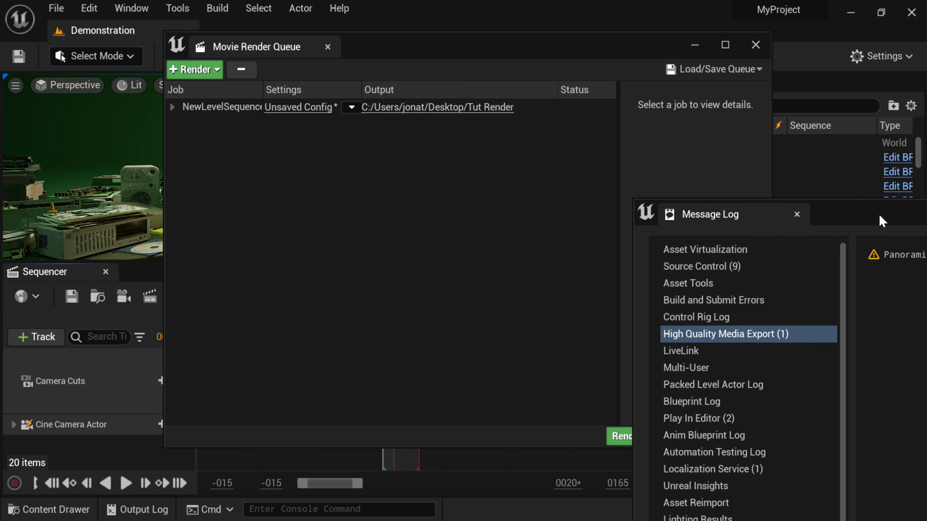
Close the Message Log warning that panoramic renders lack TAA support
left_click_drag(843, 214, 292, 70)
left_click(708, 73)
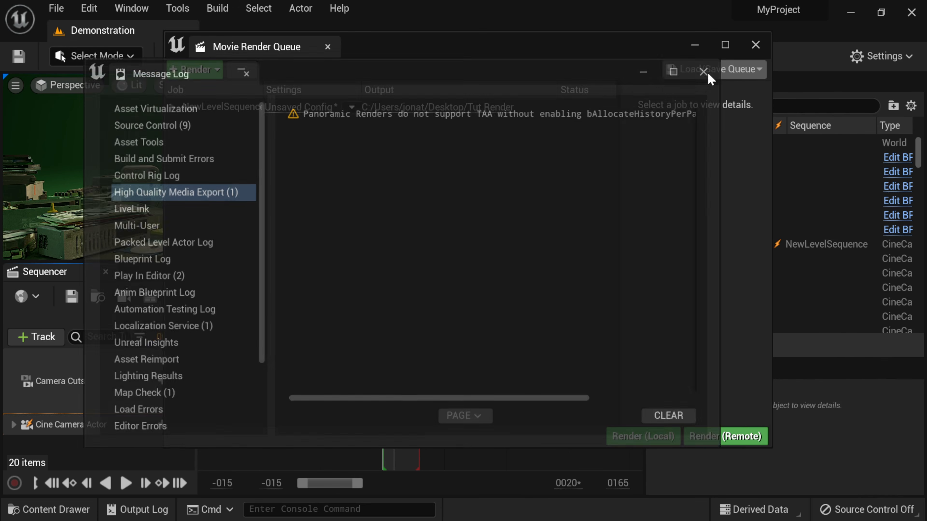
key("super")
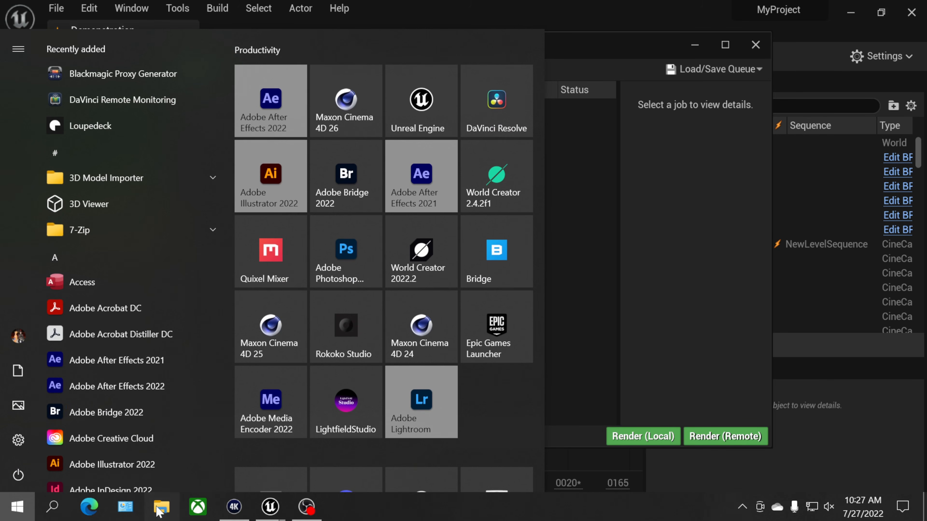
Preview frame NewLevelSequence.0000 in the Desktop's Tut Render folder, then return to Unreal
left_click(160, 507)
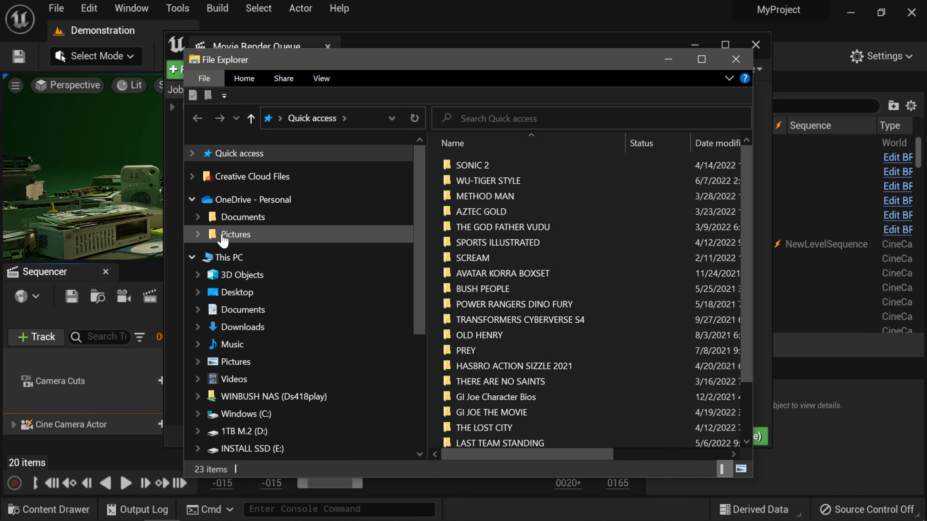
left_click(323, 294)
double_click(497, 229)
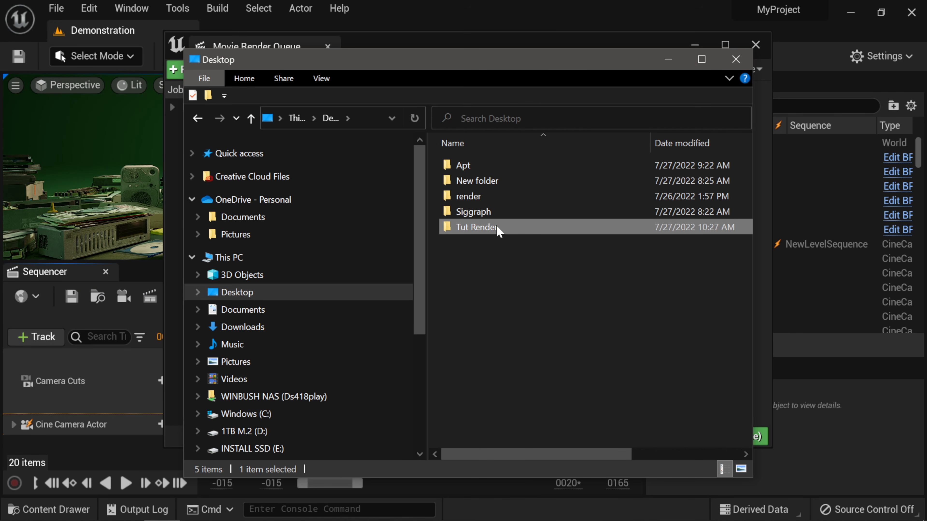
double_click(494, 201)
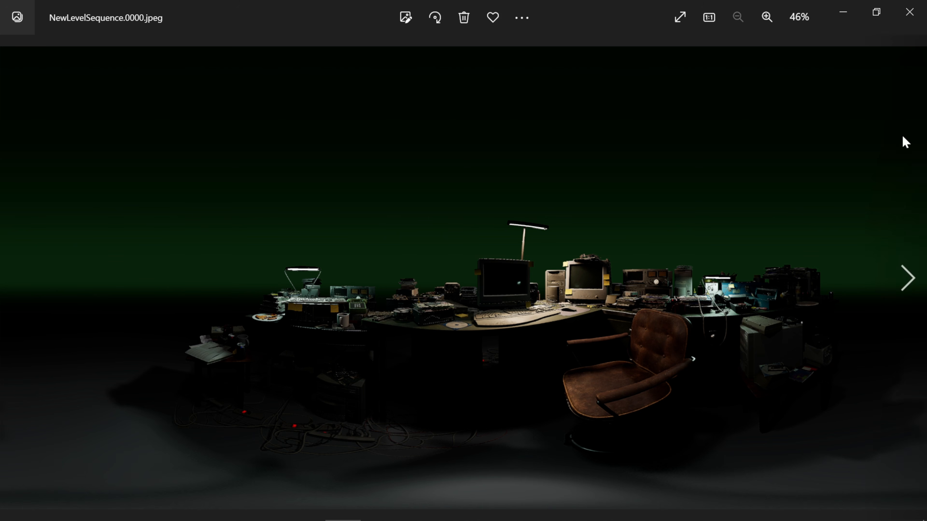
left_click(905, 14)
left_click(546, 17)
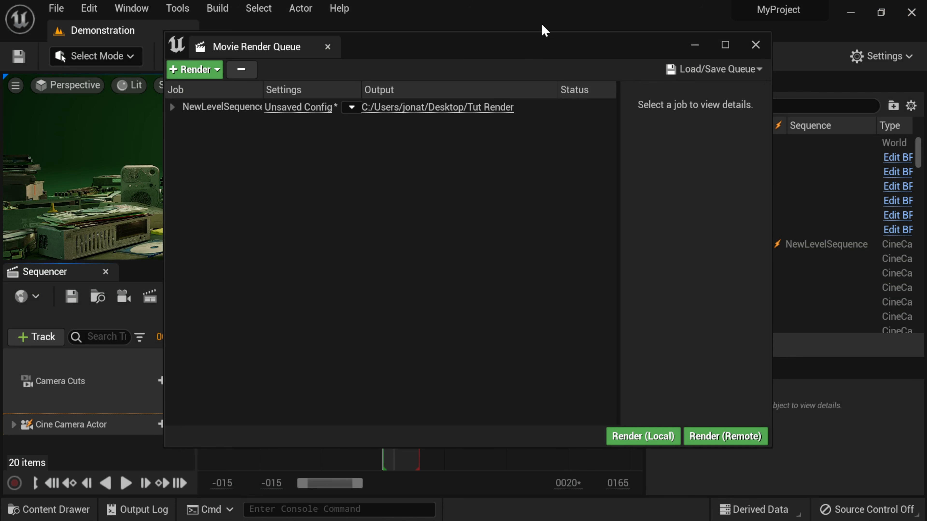
Reopen the job's Unsaved Config and view Panoramic Rendering at 8 horizontal, 3 vertical steps
left_click(316, 109)
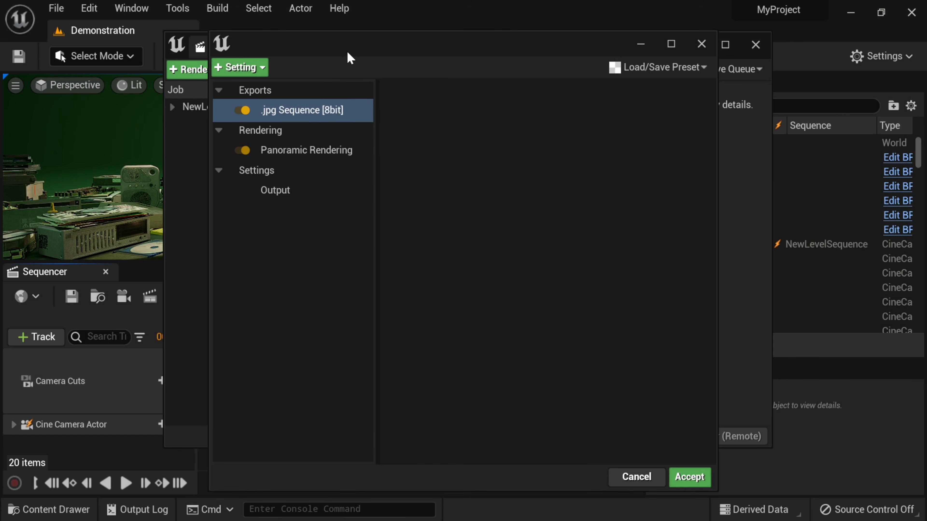
left_click_drag(348, 57, 323, 54)
left_click(267, 150)
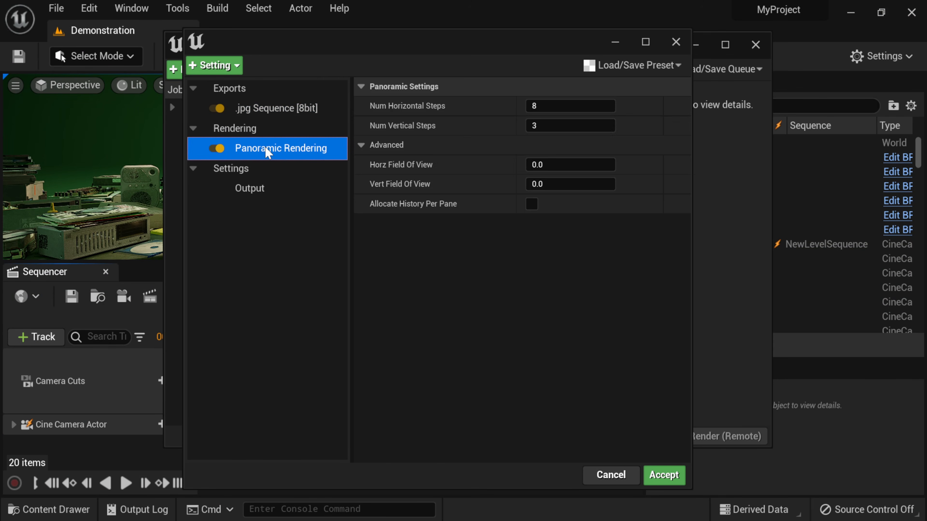
mouse_move(398, 208)
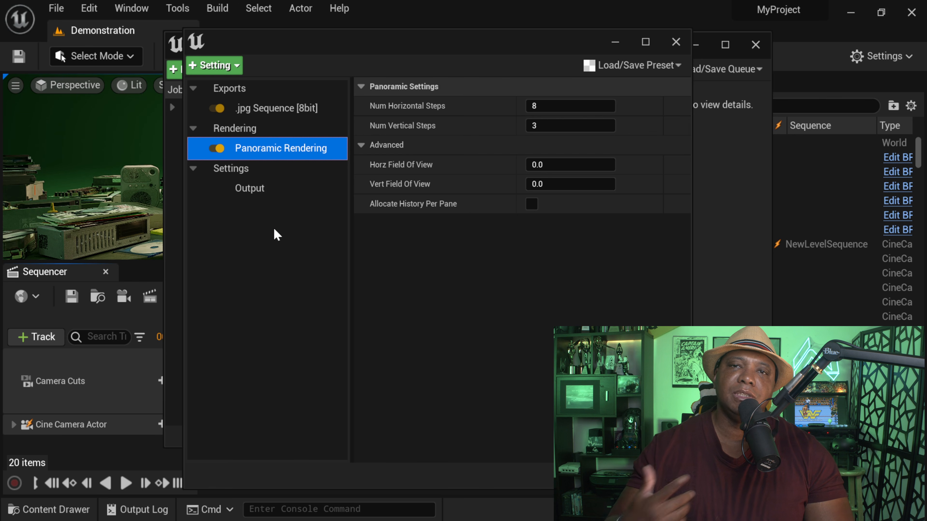
Open the Desktop's Apt folder and preview the {pano}.0000 panorama frame
key("super")
left_click(162, 515)
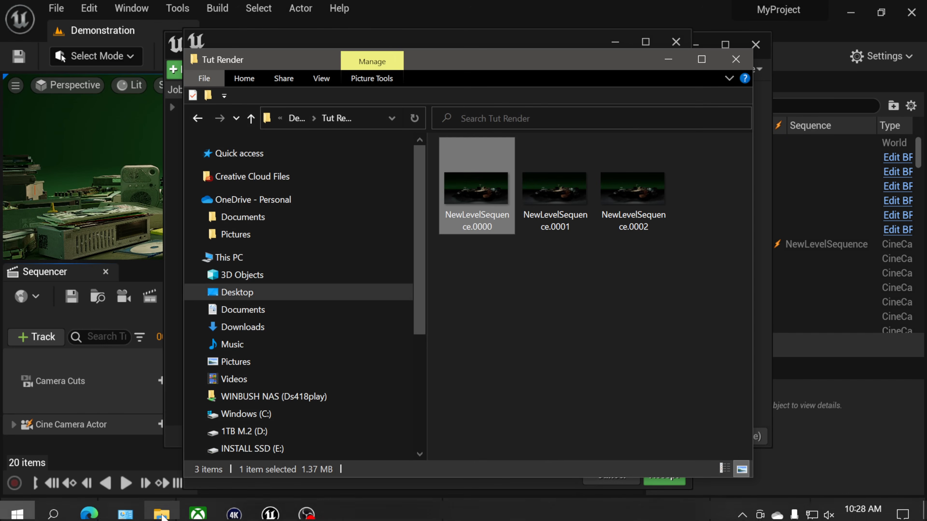
left_click(296, 119)
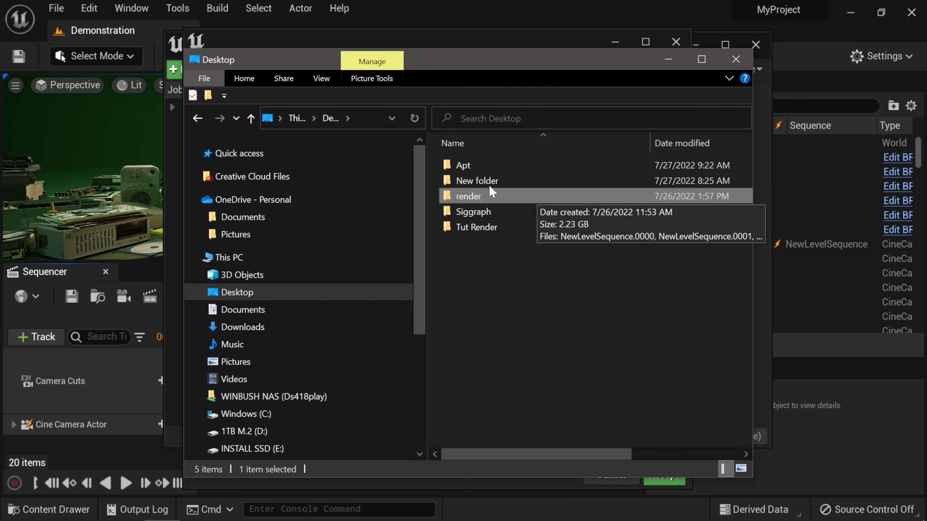
left_click(478, 167)
double_click(478, 168)
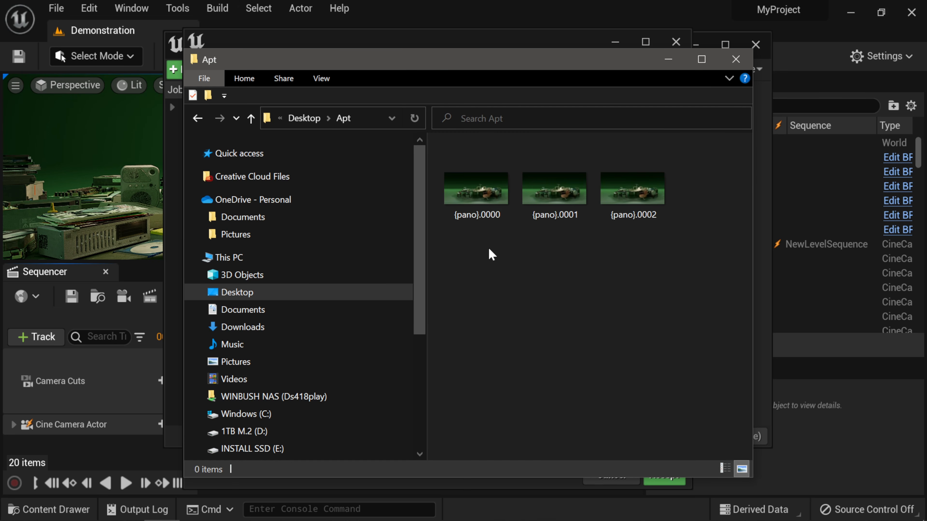
double_click(483, 192)
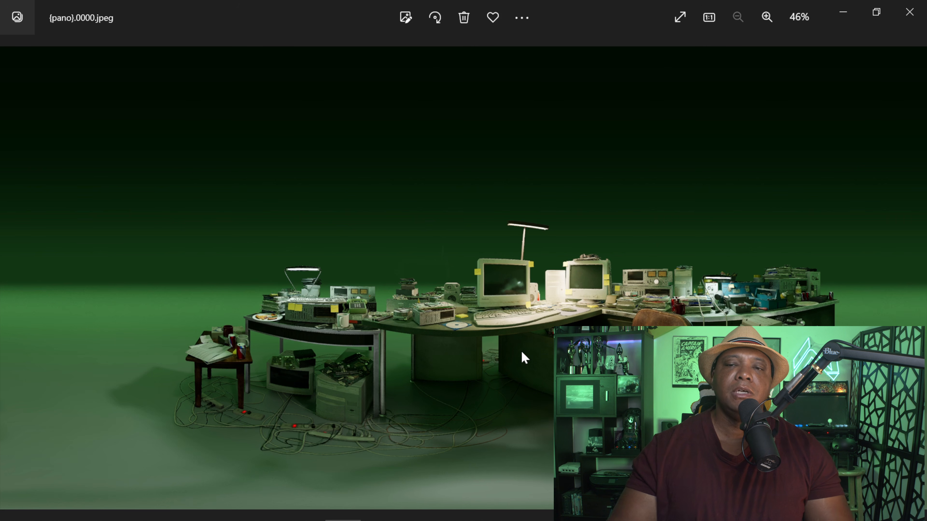
left_click(909, 11)
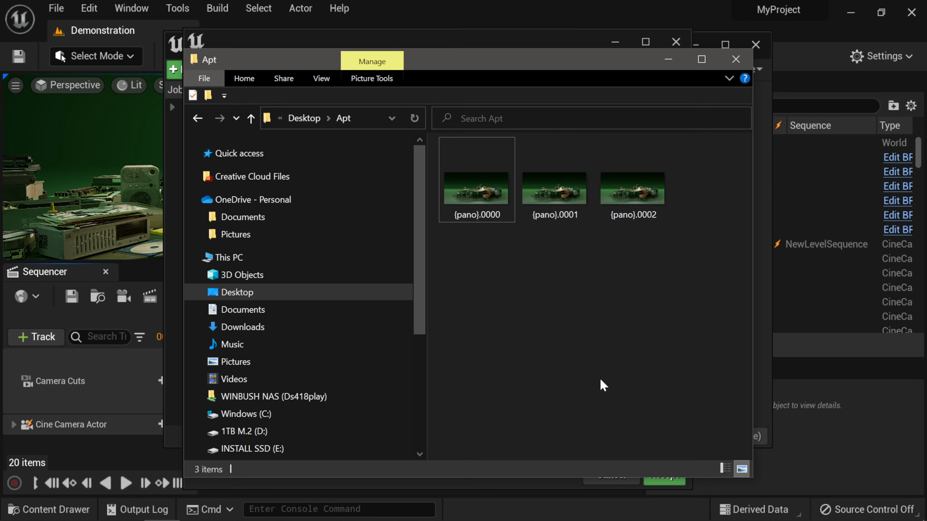
key("super")
Launch Media Encoder and add the {pano}.0000 JPEG sequence from Desktop > Apt as a source
left_click(276, 397)
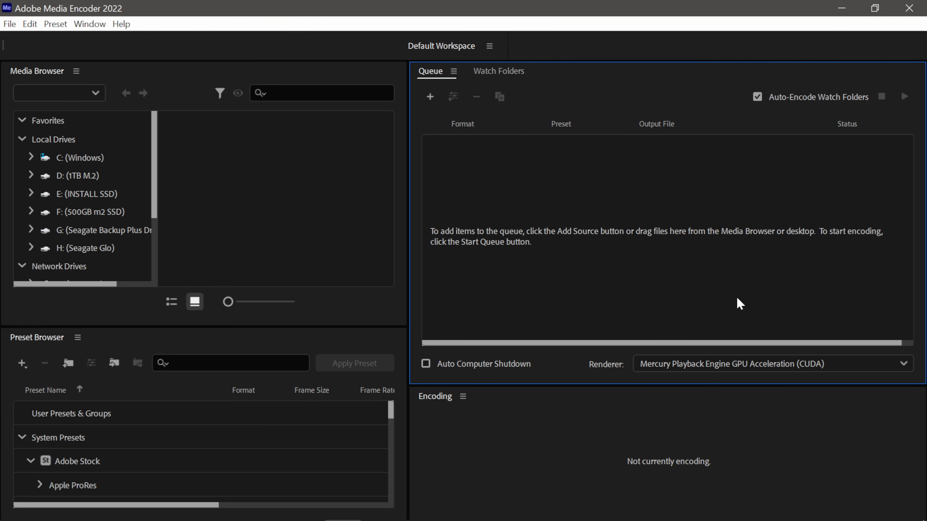
left_click(430, 97)
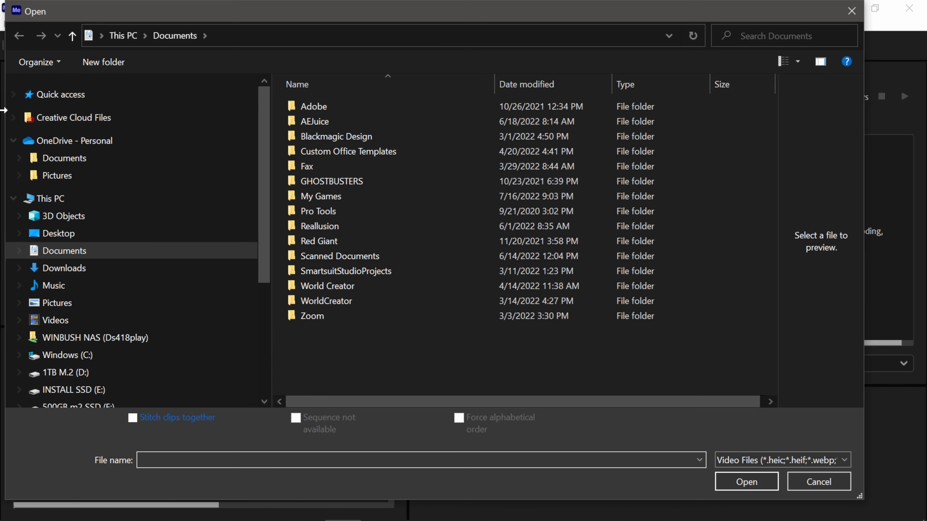
left_click(74, 238)
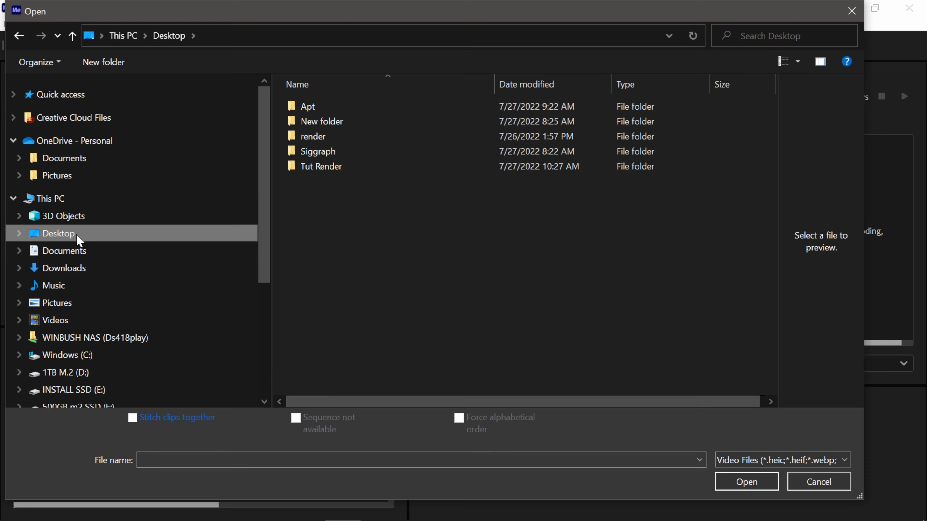
double_click(306, 106)
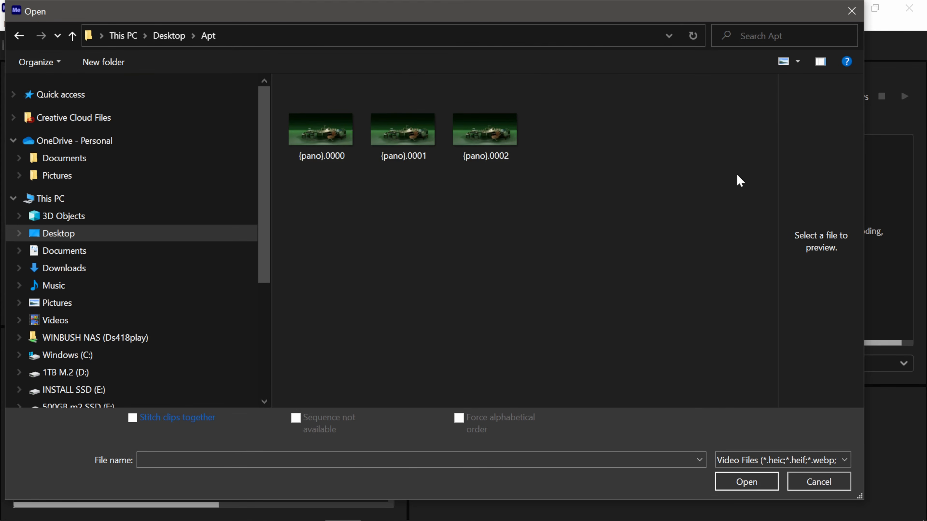
left_click(321, 132)
left_click(740, 481)
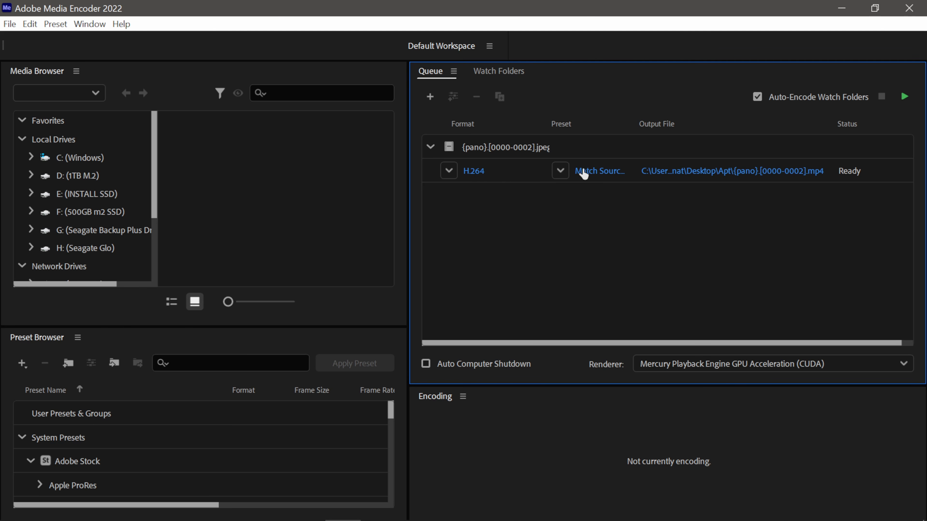
Enable Video Is VR and Use Maximum Render Quality in the H.264 preset, then start the queue
left_click(600, 172)
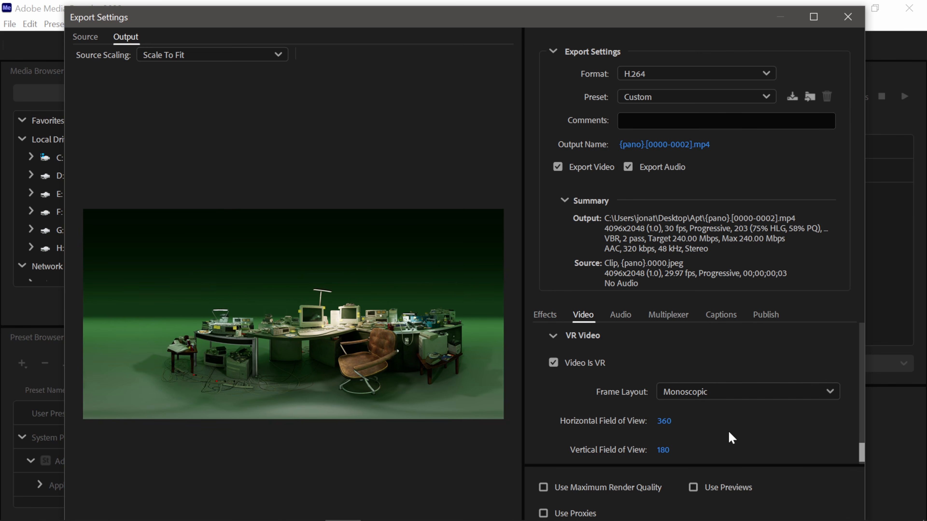
scroll(727, 430, "down", 1)
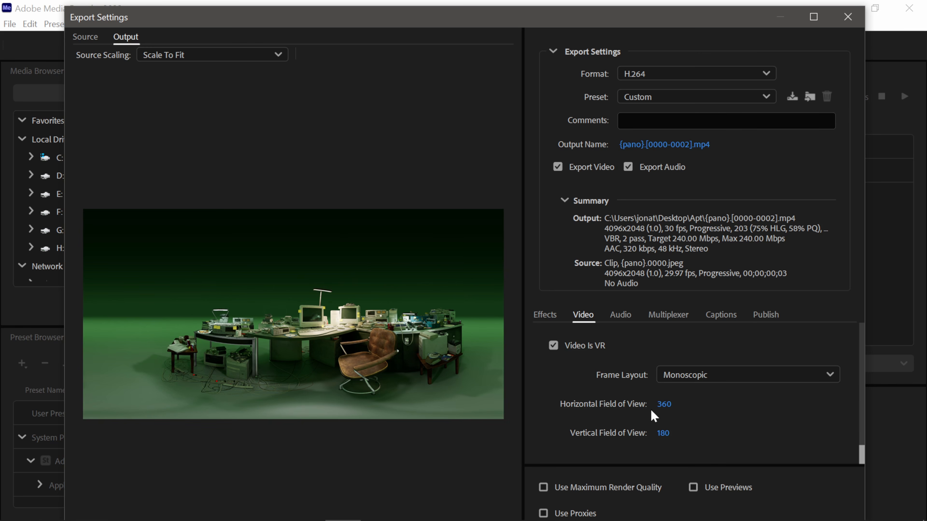
left_click(544, 489)
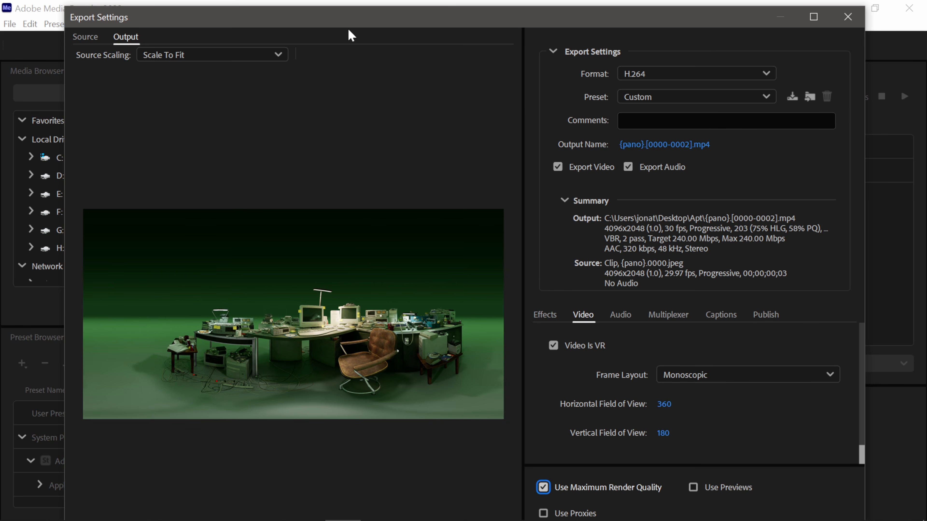
left_click_drag(194, 76, 287, 128)
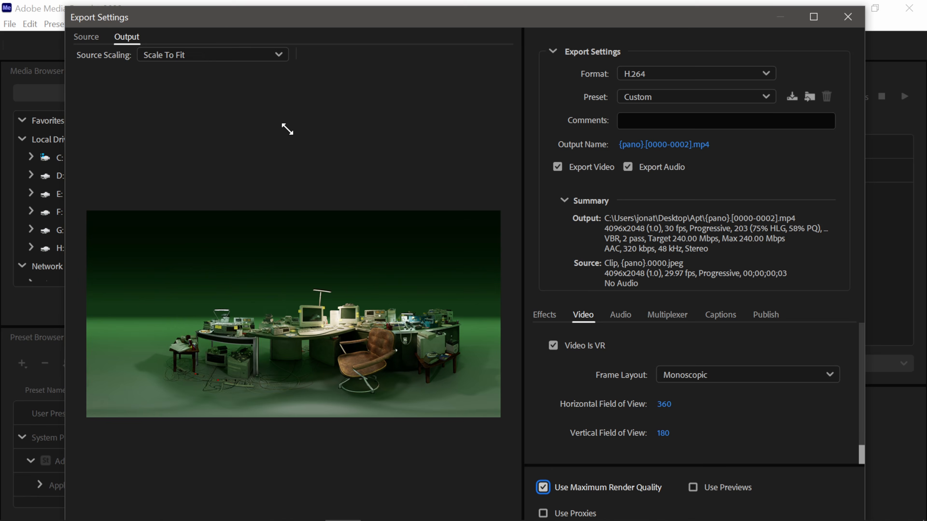
left_click_drag(347, 89, 428, 52)
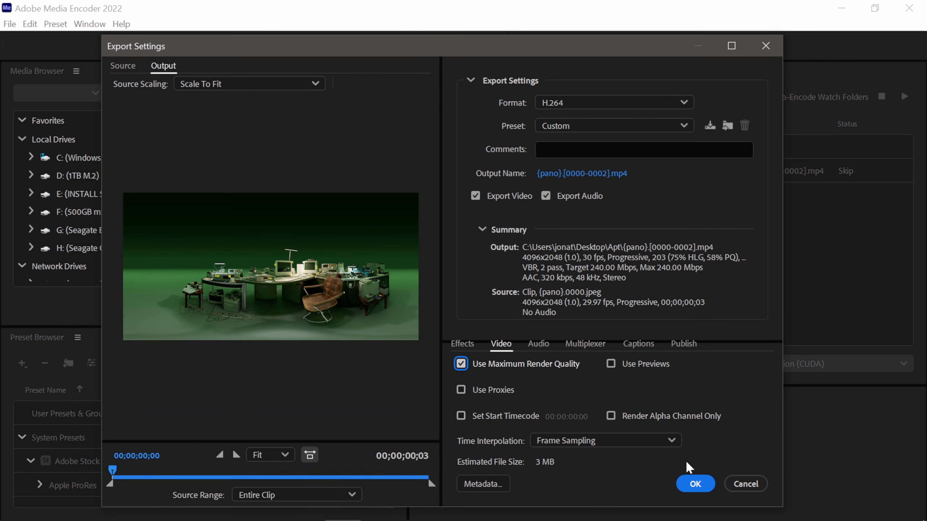
left_click(693, 486)
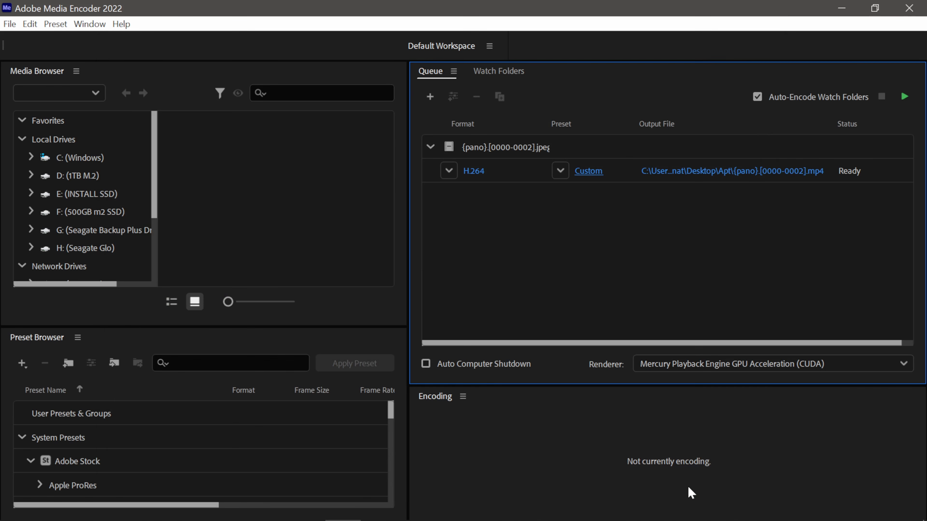
left_click(904, 97)
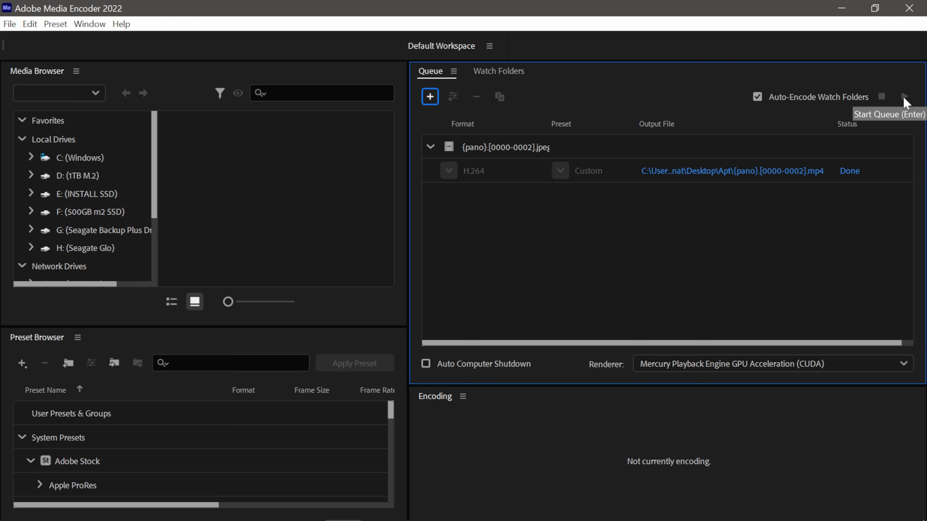
Play the encoded pano MP4 from the Apt folder and swing the view past the chair and green backdrop
left_click(707, 170)
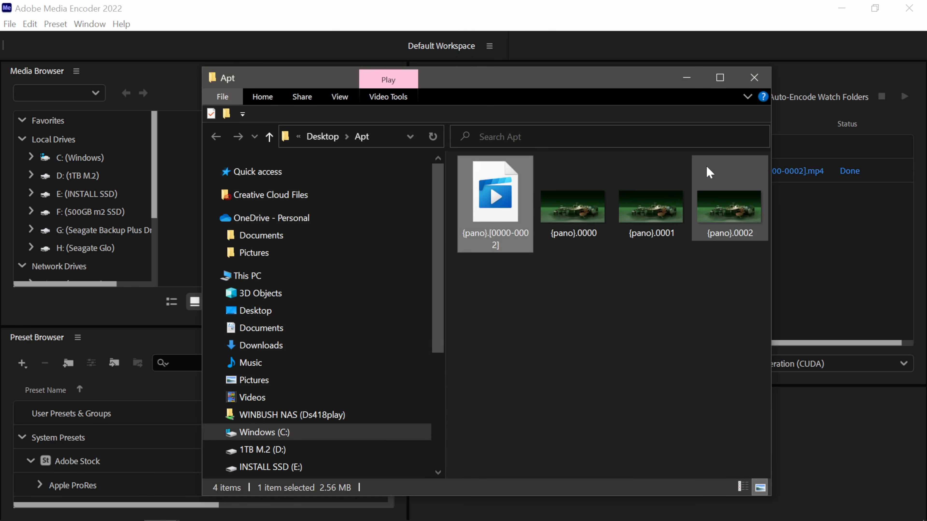
double_click(492, 211)
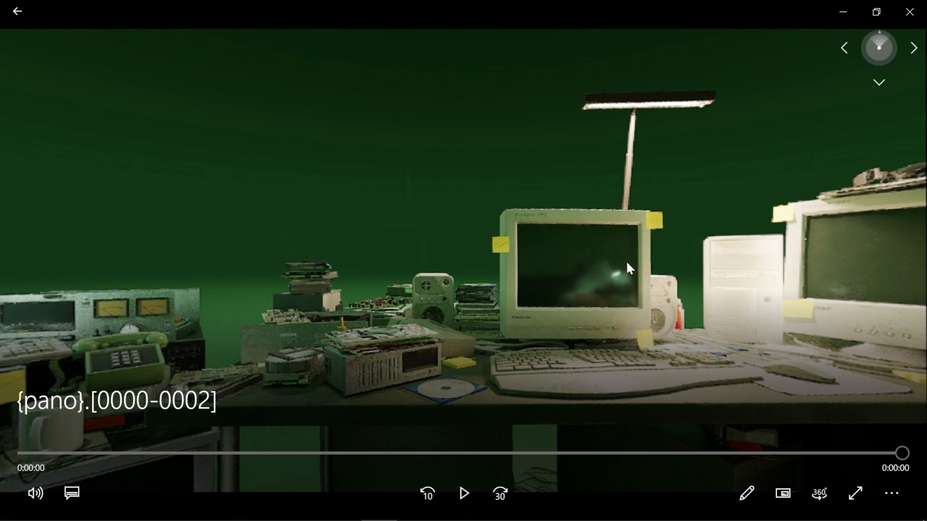
left_click_drag(626, 261, 329, 251)
left_click_drag(777, 245, 128, 234)
left_click_drag(707, 212, 146, 215)
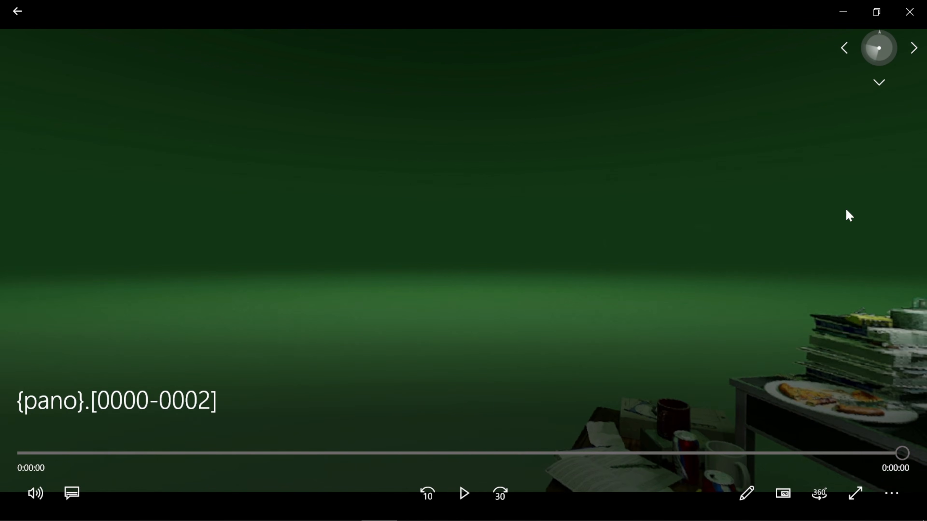
left_click_drag(847, 210, 255, 228)
Rotate the 360° view between the CRT monitors and the left table with the lamp and phone
left_click_drag(739, 238, 413, 221)
left_click_drag(635, 284, 599, 204)
left_click_drag(480, 253, 436, 361)
left_click_drag(423, 205, 780, 242)
left_click_drag(909, 285, 687, 234)
left_click_drag(717, 292, 470, 315)
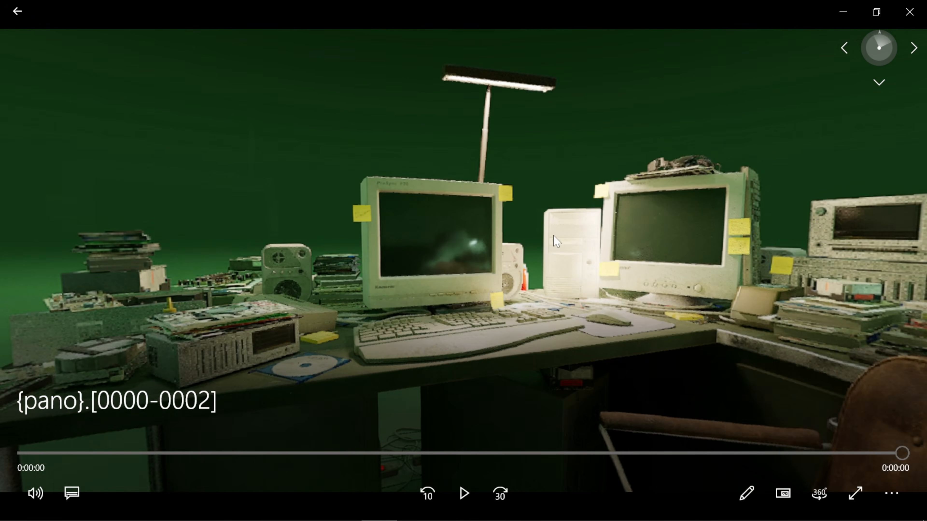
left_click_drag(554, 236, 799, 215)
left_click_drag(492, 243, 799, 249)
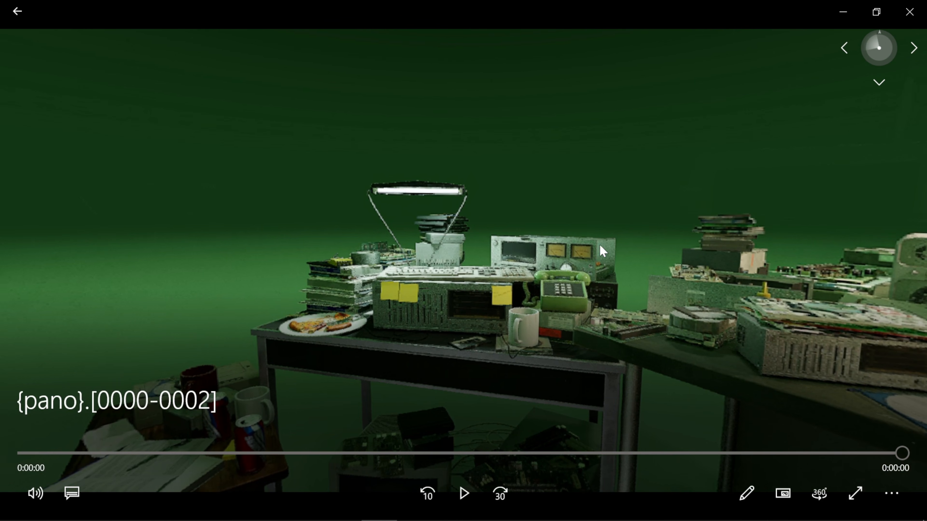
left_click_drag(600, 245, 540, 242)
left_click_drag(836, 249, 670, 259)
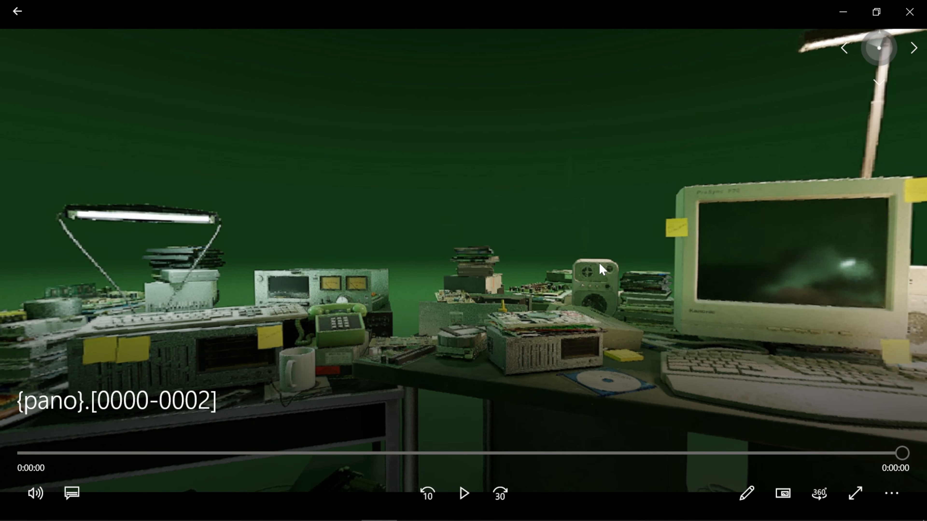
Keep looking around the panorama, ending with the monitors back in view
left_click_drag(732, 241, 531, 219)
left_click_drag(531, 257, 496, 258)
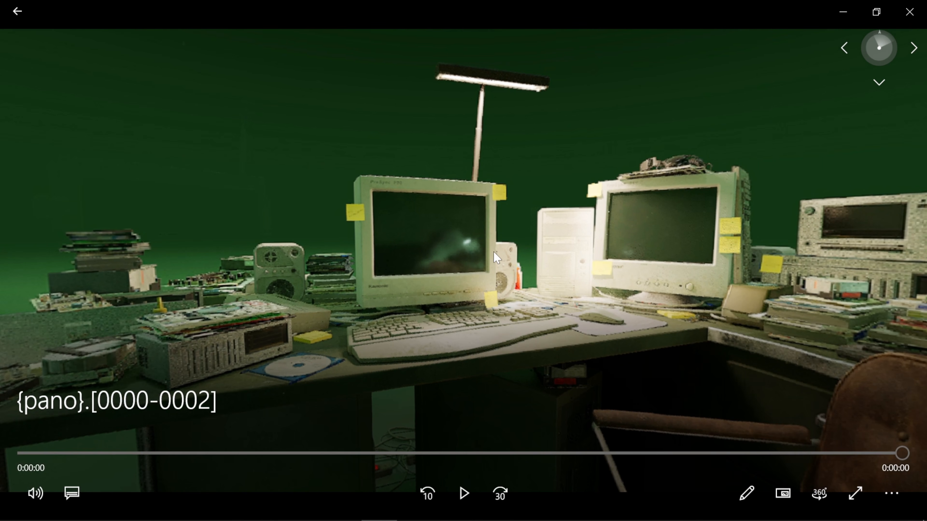
left_click_drag(536, 292, 558, 278)
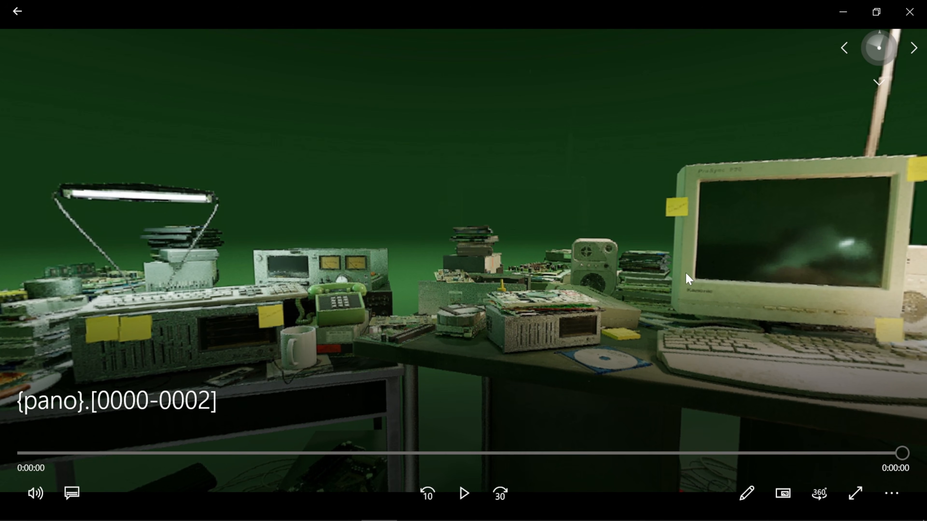
left_click_drag(686, 274, 547, 324)
left_click_drag(609, 291, 814, 284)
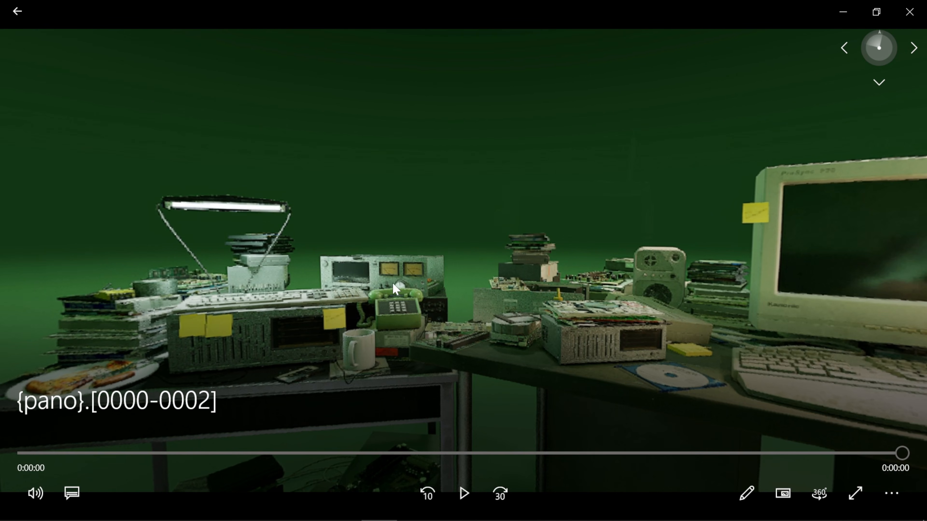
left_click_drag(392, 284, 580, 280)
left_click_drag(697, 302, 493, 292)
left_click_drag(759, 286, 532, 278)
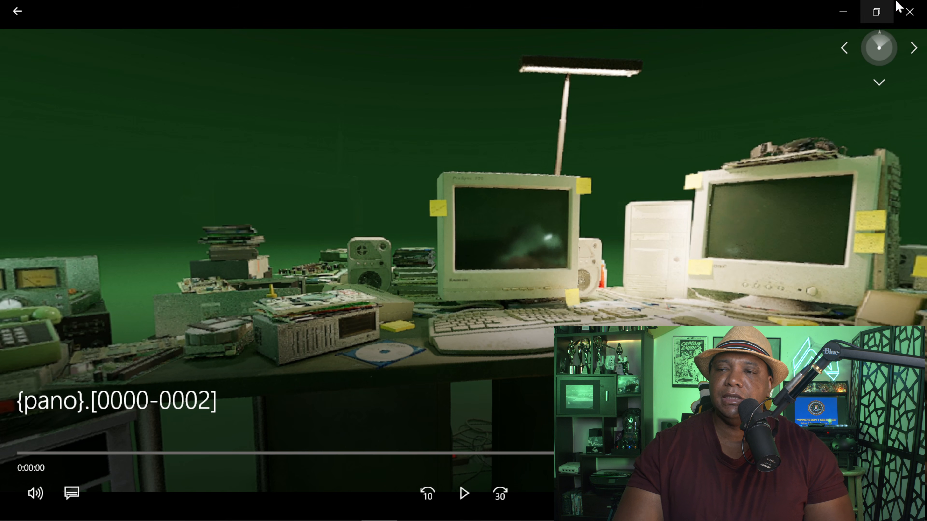
Close the player and delete the finished pano item from the Media Encoder queue
left_click(908, 11)
left_click(461, 326)
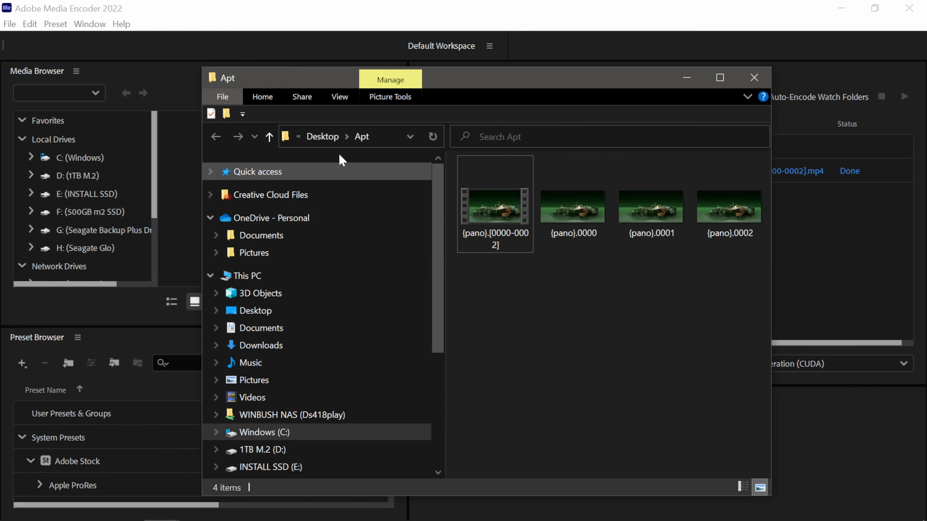
left_click(840, 257)
left_click(472, 156)
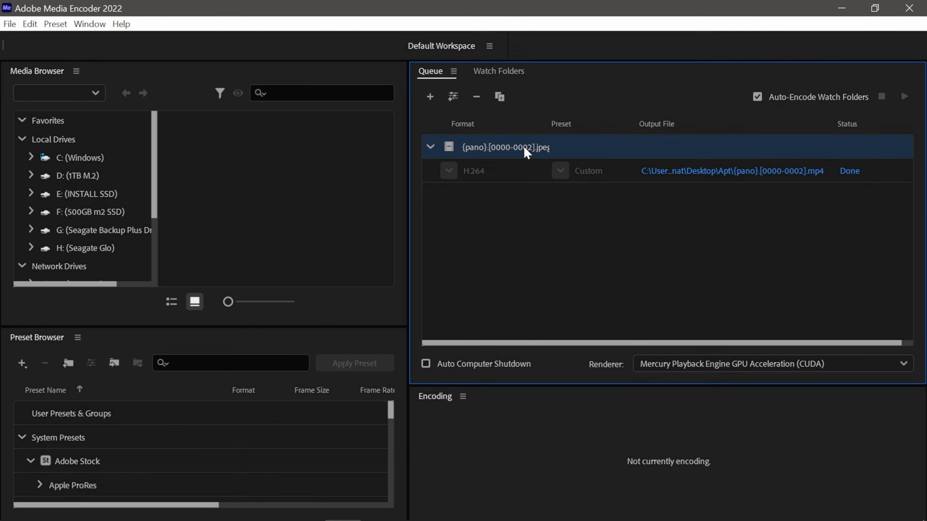
key("Delete")
left_click(545, 347)
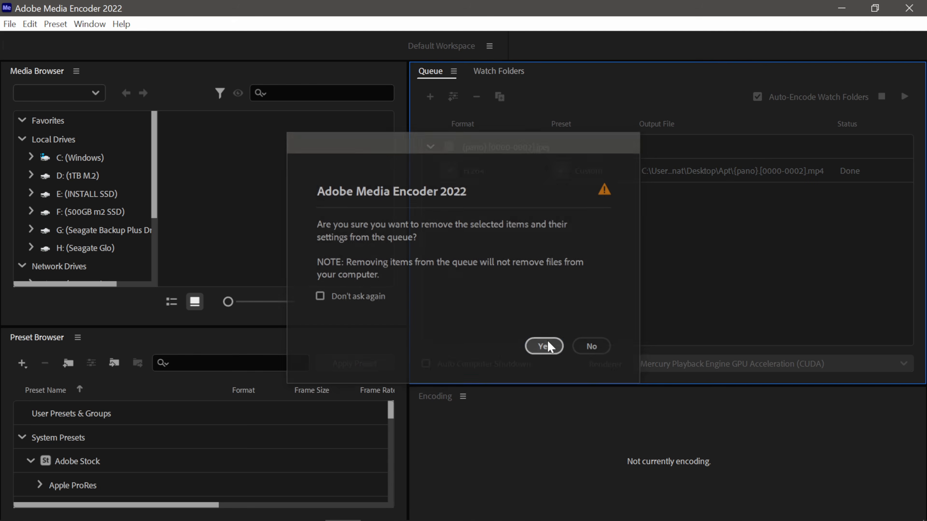
Add NewLevelSequence.0000 from the Desktop render folder to the queue as a JPEG sequence
left_click(428, 98)
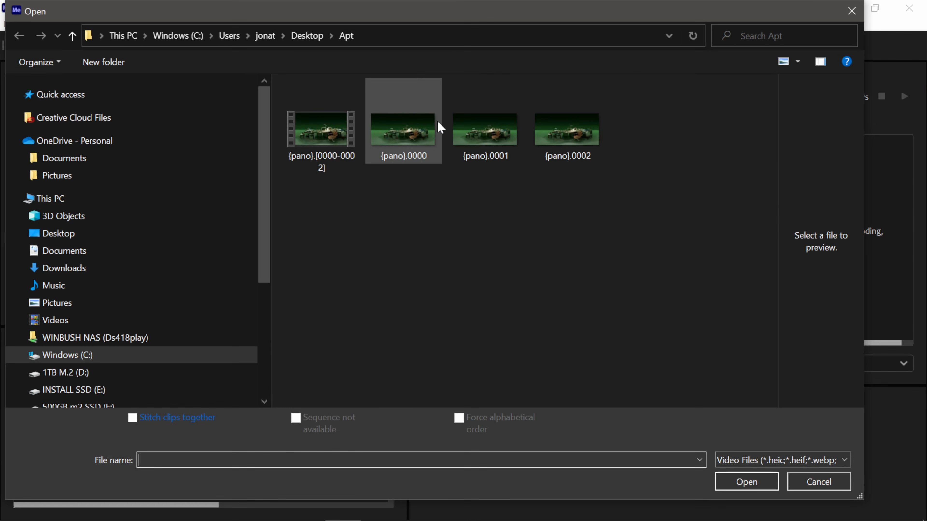
left_click(307, 37)
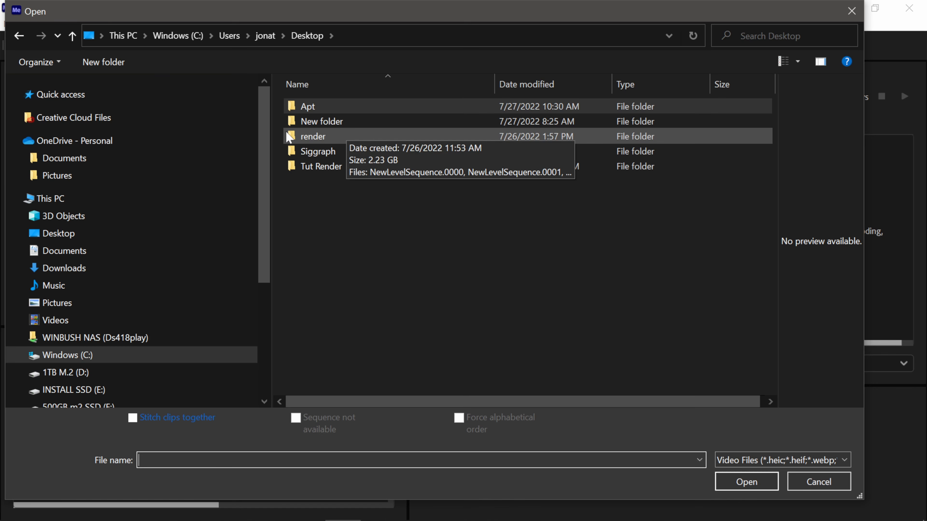
double_click(330, 137)
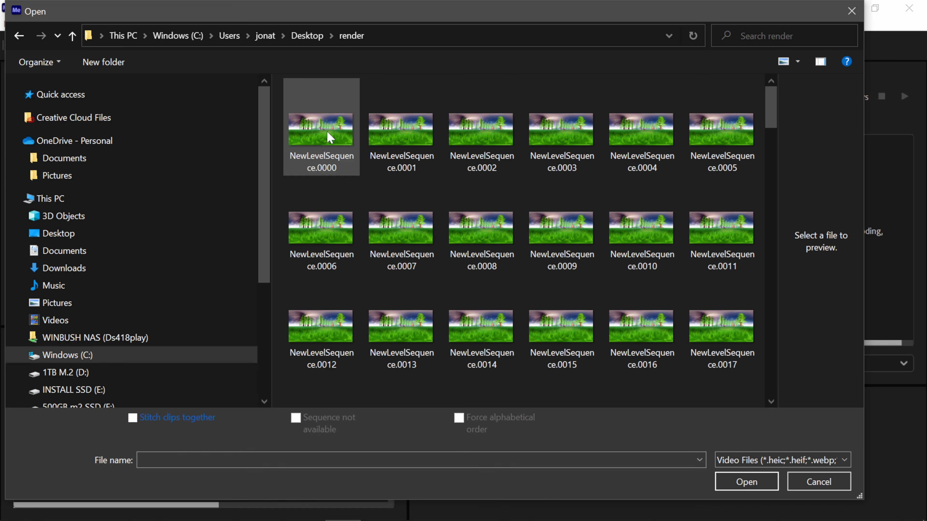
left_click(330, 139)
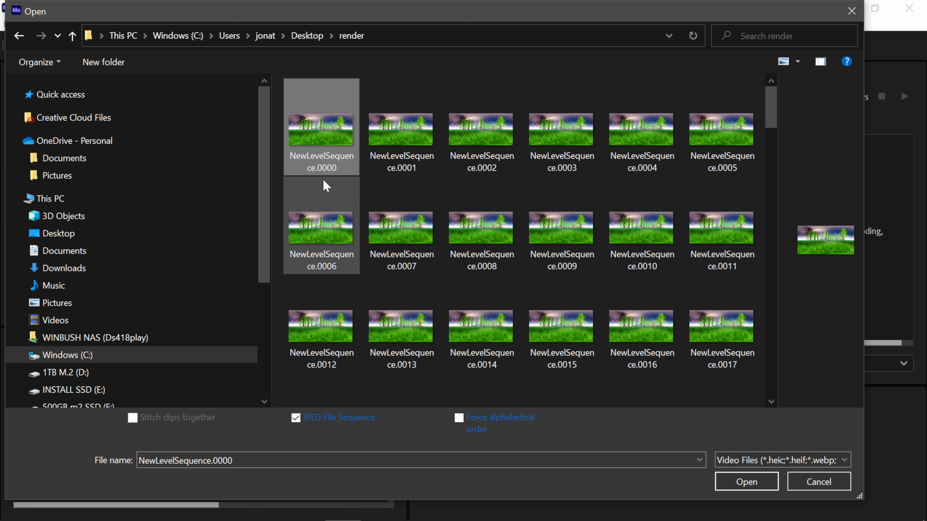
left_click(763, 490)
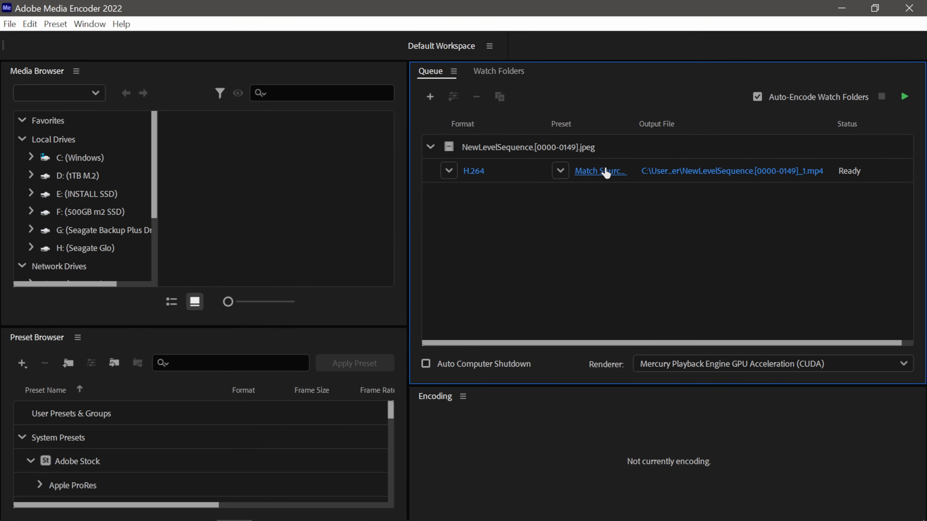
Open NewLevelSequence's export settings maximized and unlink the 8,192 × 4,096 frame size from the source
left_click(606, 171)
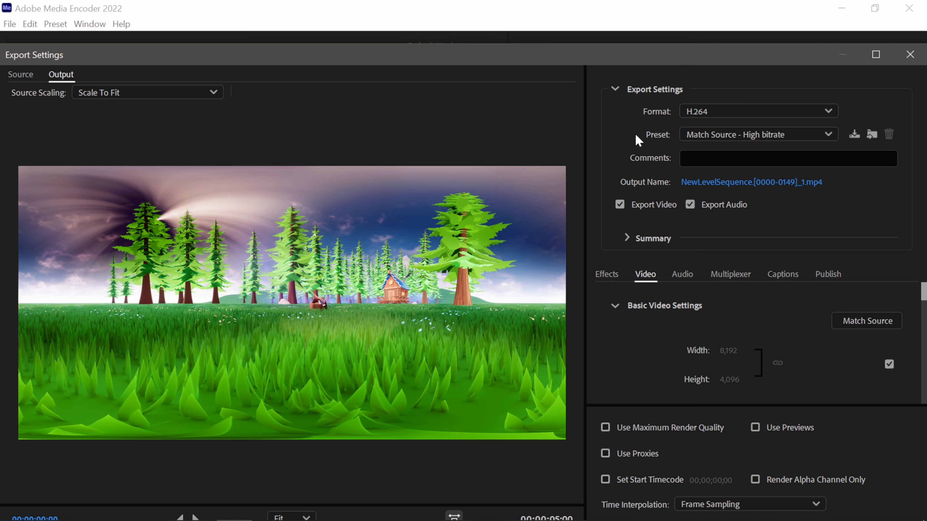
left_click(875, 55)
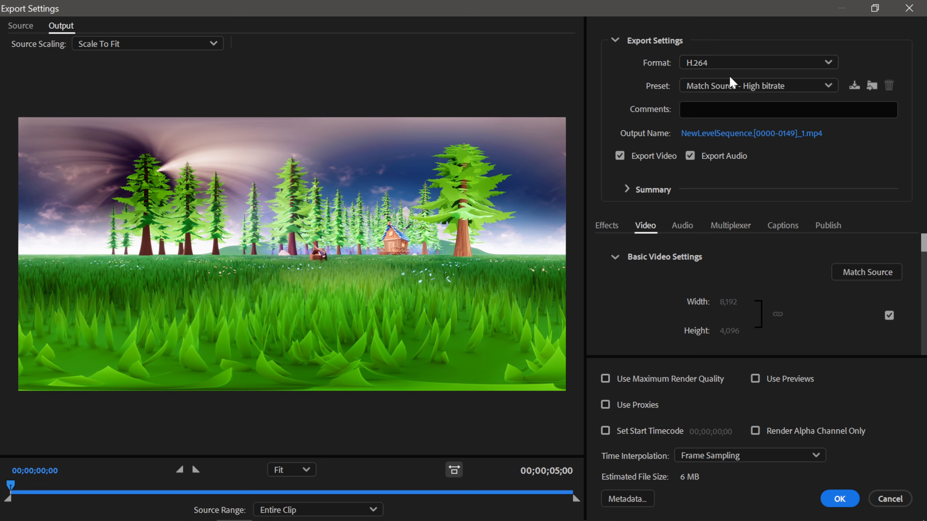
left_click(613, 41)
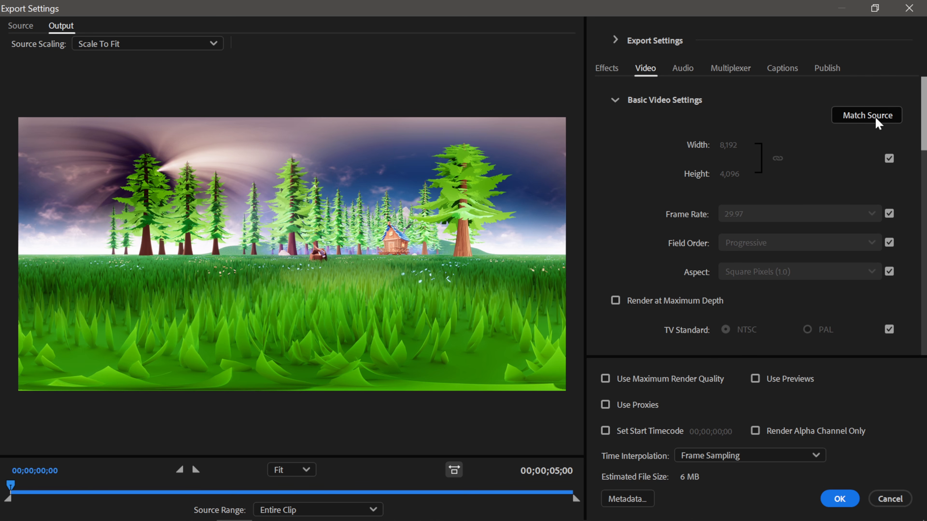
left_click(892, 162)
left_click(890, 159)
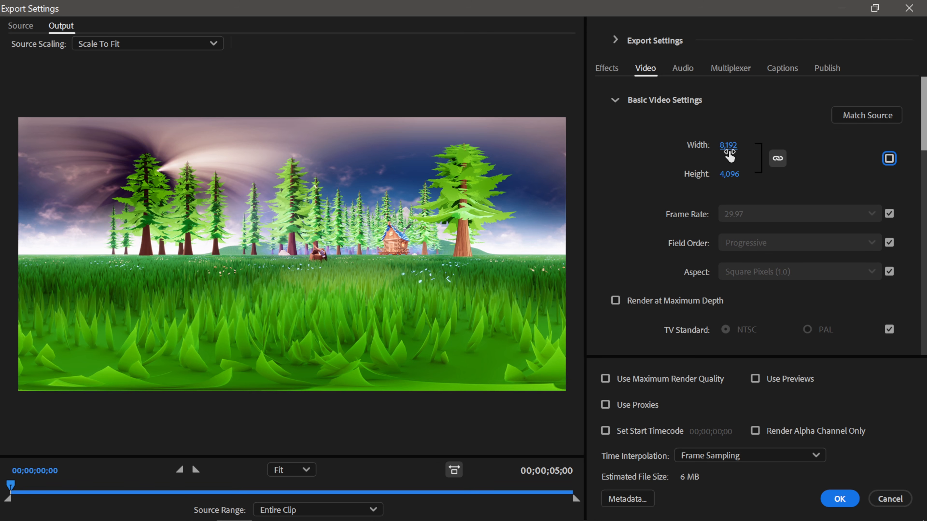
Halve the width by entering 8192/2, giving 4,096
left_click(734, 148)
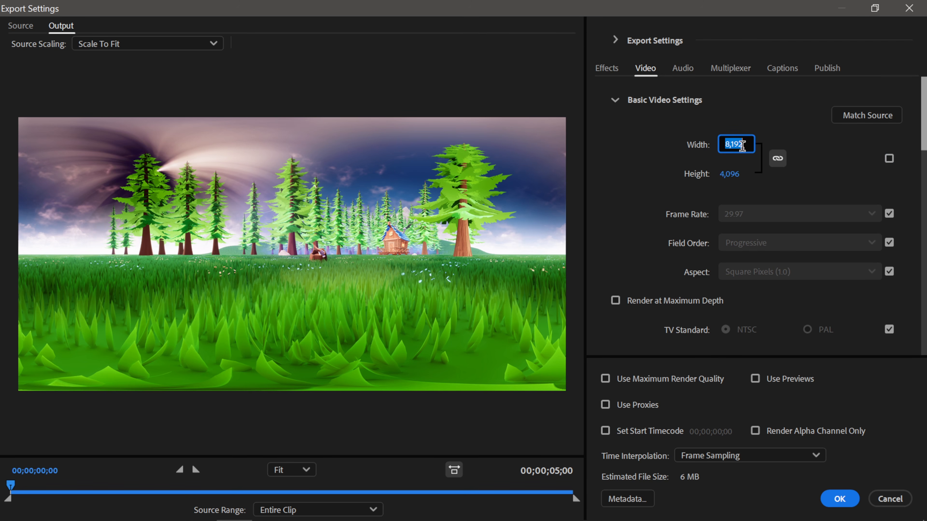
left_click(746, 145)
type("/2")
key("Return")
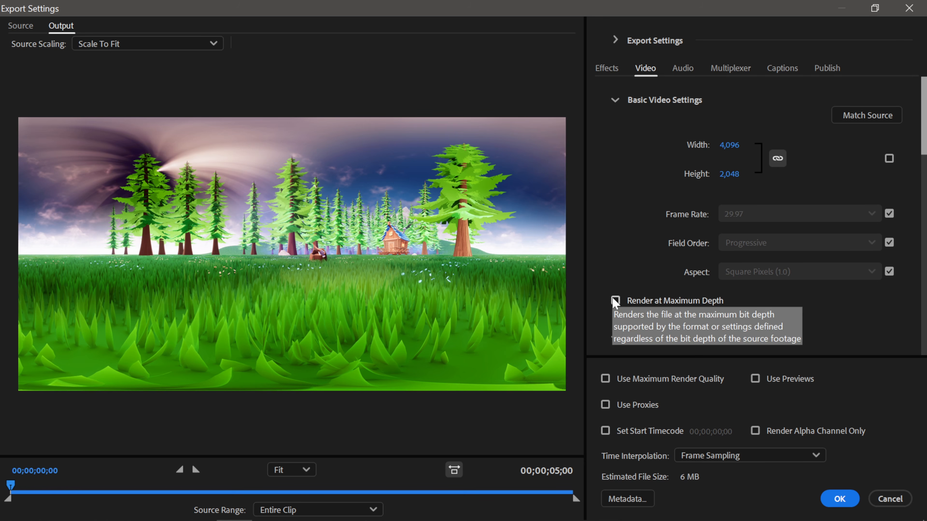
Enable maximum depth and render quality, use VBR 2 pass at 240 Mbps, and accept the settings
left_click(615, 300)
scroll(644, 287, "down", 5)
scroll(673, 277, "down", 5)
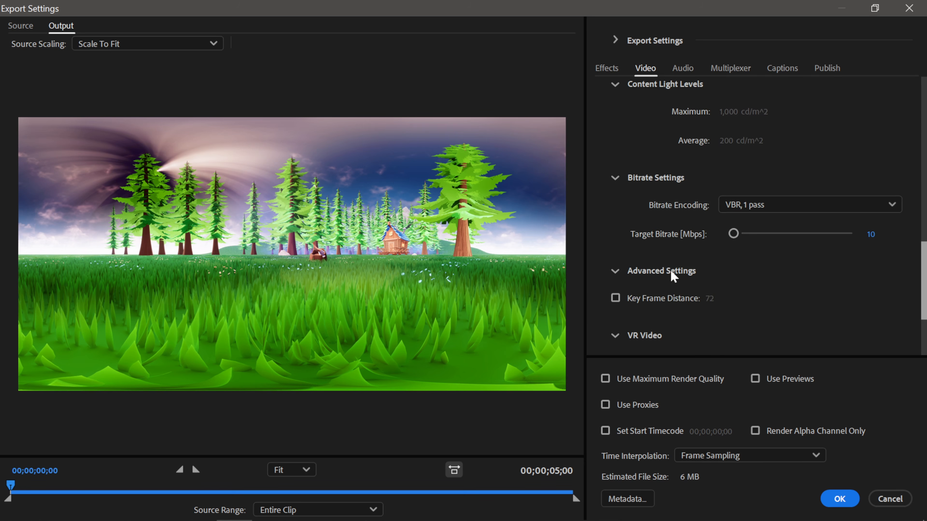
left_click(755, 207)
left_click(768, 263)
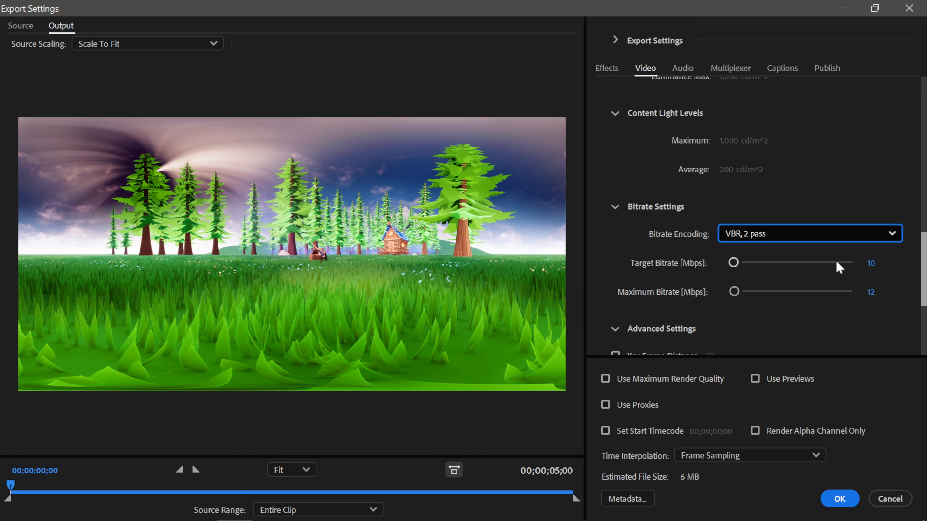
left_click_drag(760, 263, 856, 264)
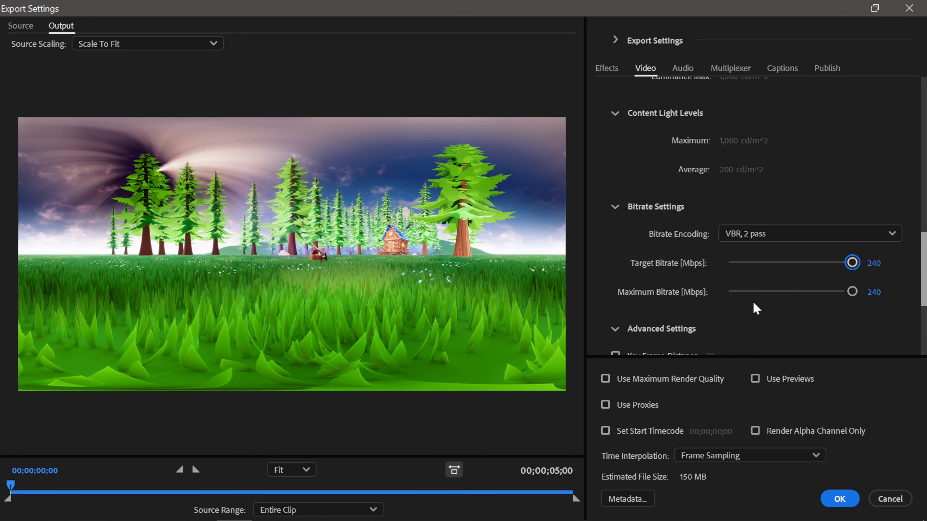
scroll(754, 303, "down", 5)
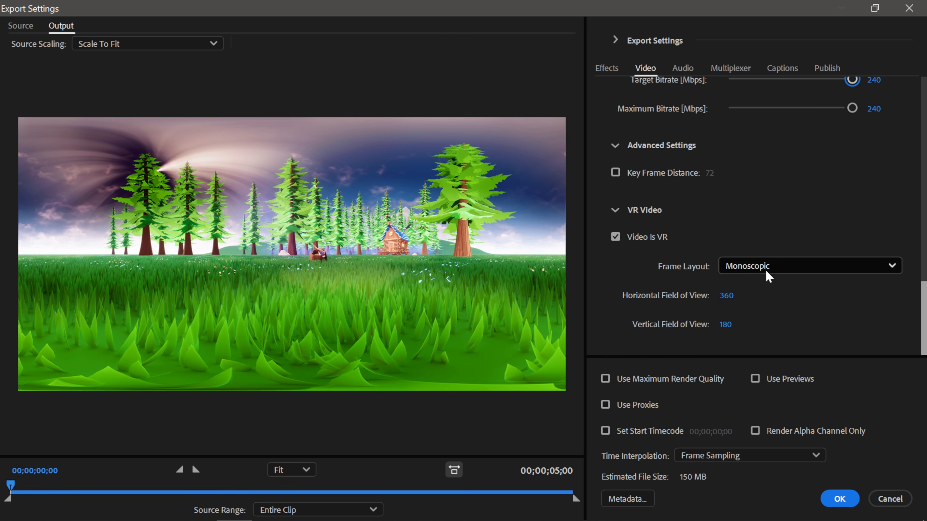
left_click(631, 383)
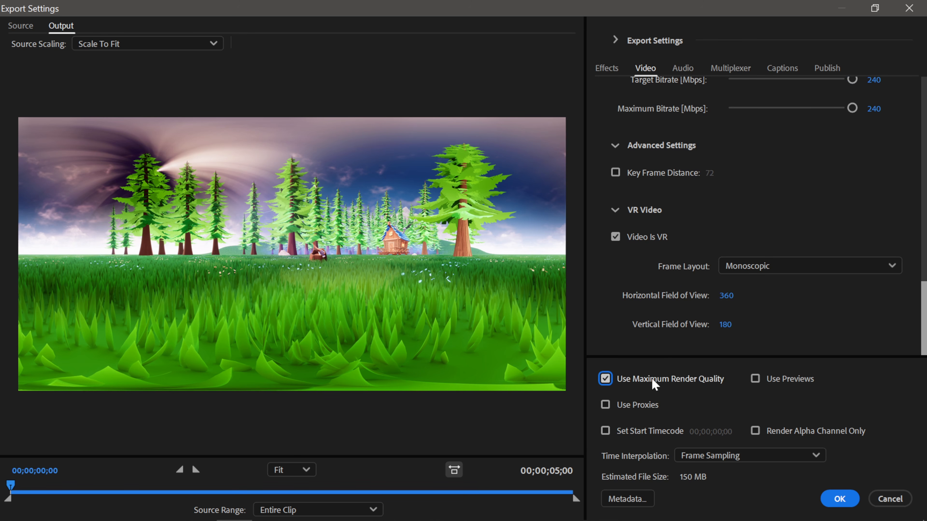
left_click(839, 499)
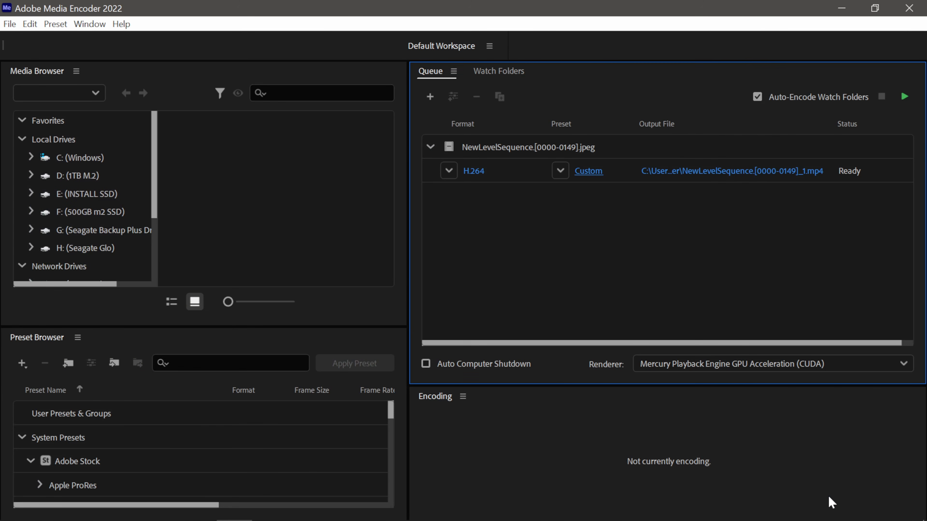
Encode the NewLevelSequence job, then play the MP4 and look around the forest and log cabin
left_click(905, 97)
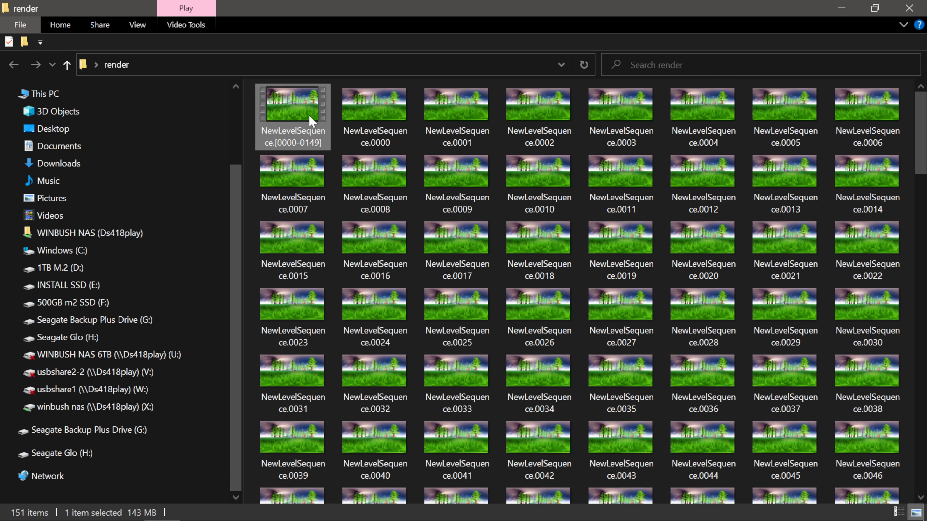
double_click(309, 120)
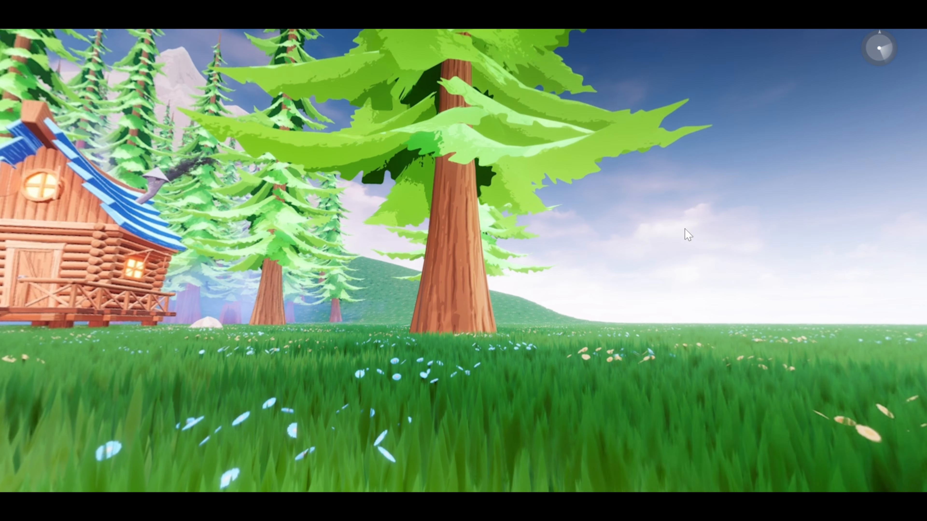
left_click_drag(685, 229, 478, 216)
left_click_drag(256, 174, 409, 192)
left_click_drag(286, 197, 529, 204)
left_click_drag(383, 201, 656, 208)
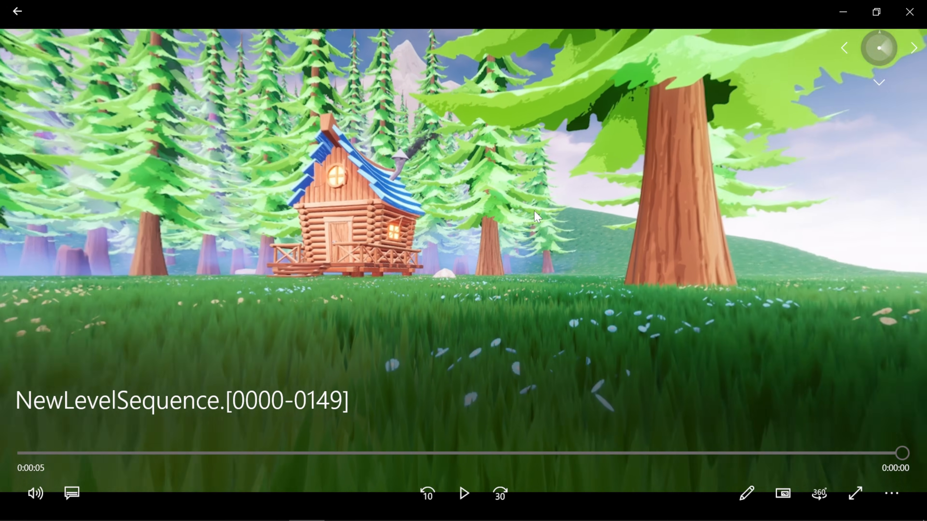
left_click_drag(288, 215, 536, 253)
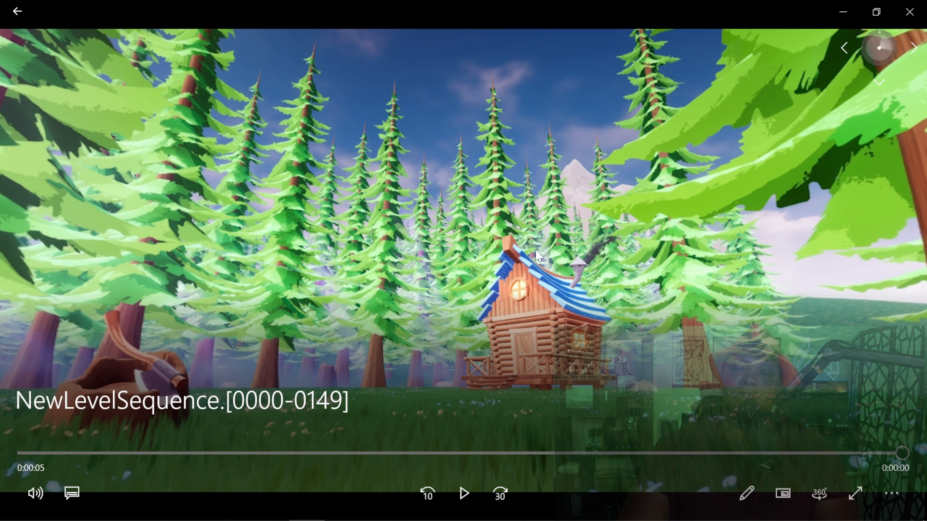